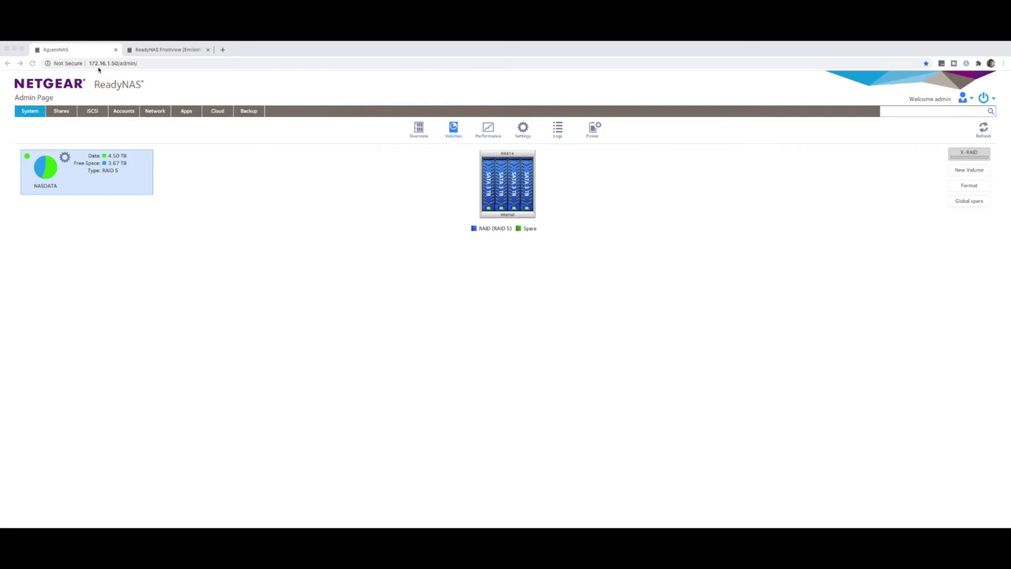
Compare AgueroNAS's volume and RAID configuration with the old ReadyNAS Pro 4's.
left_click(164, 50)
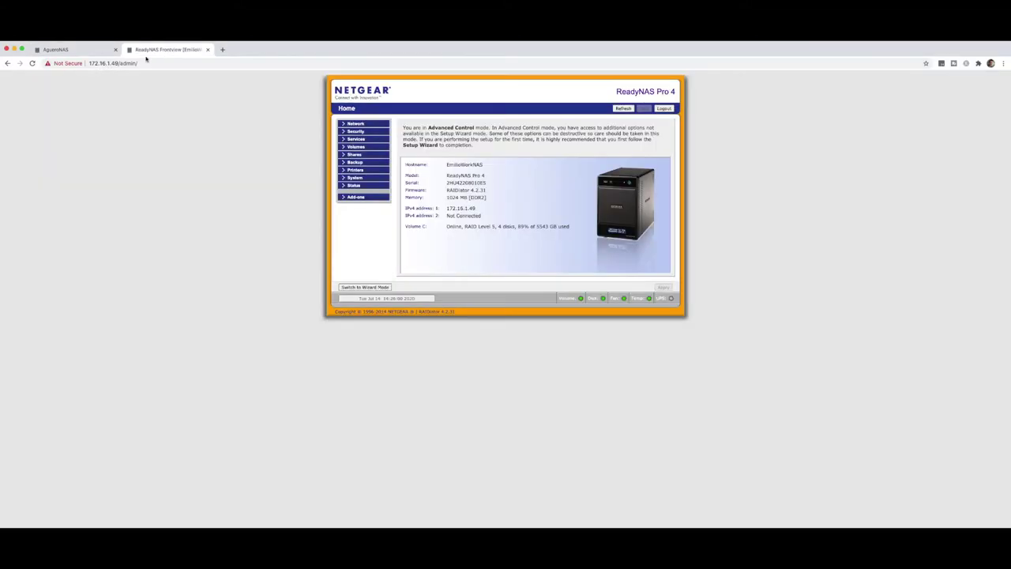
left_click(93, 52)
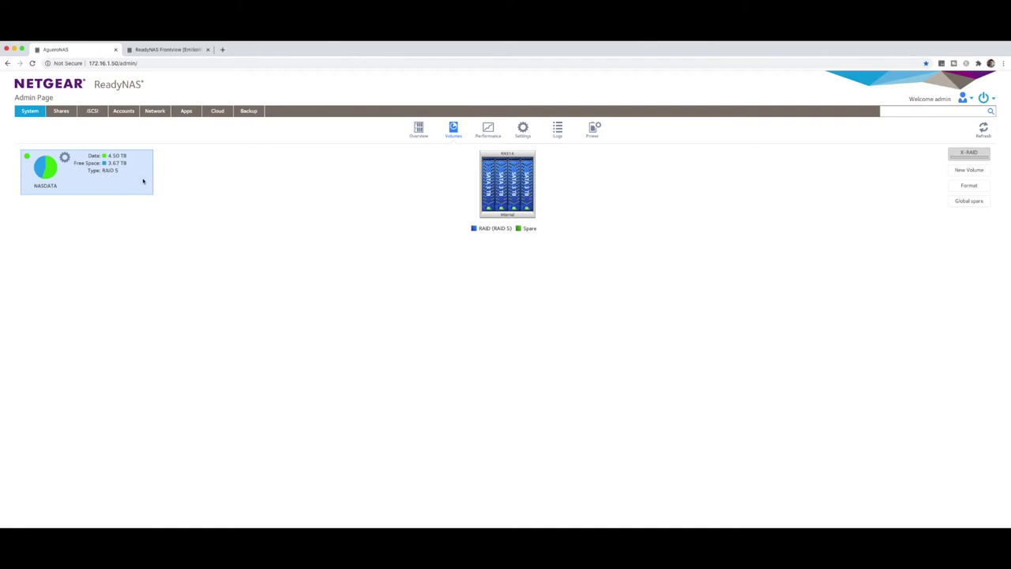
left_click(168, 51)
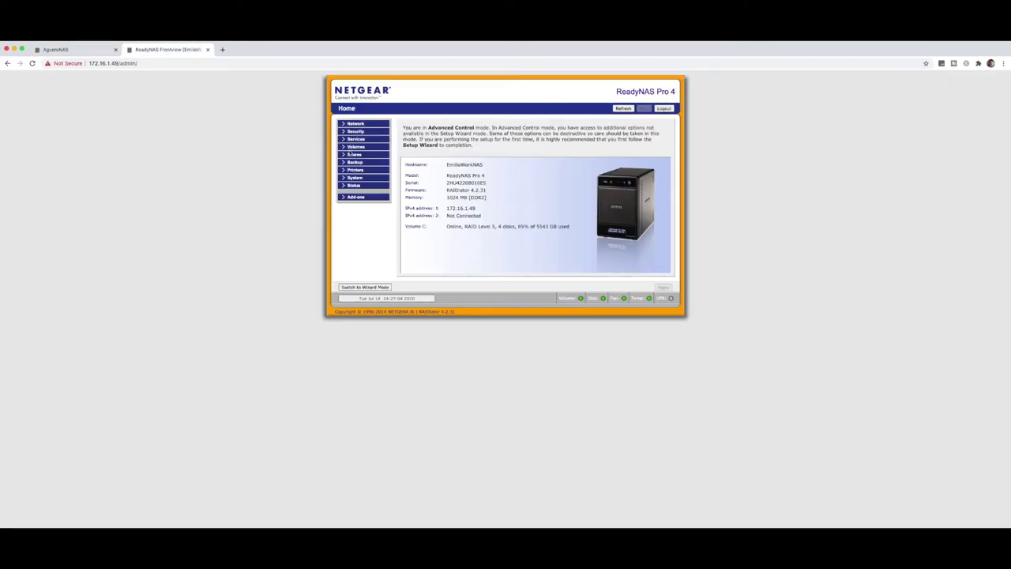
left_click(354, 147)
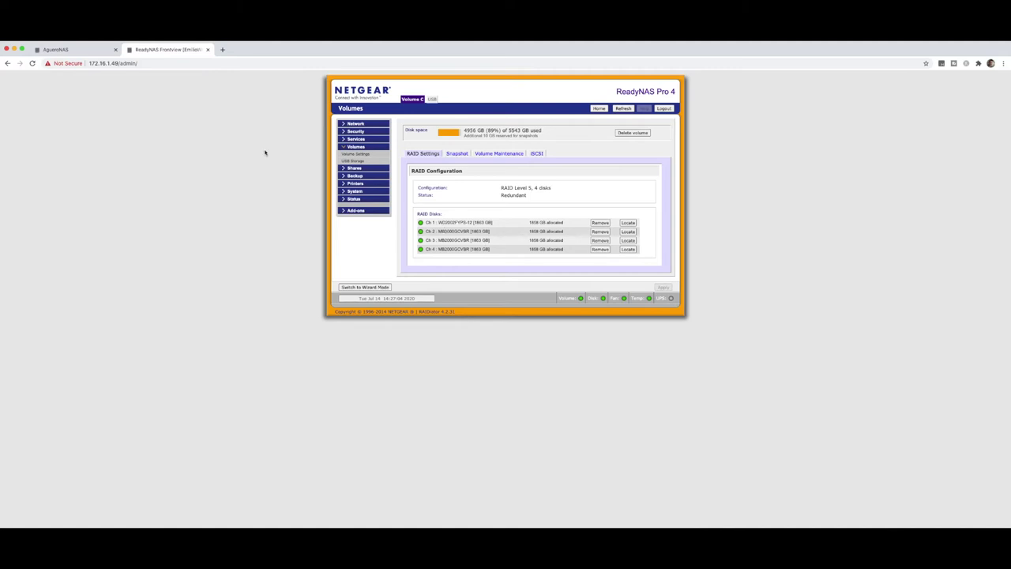
left_click(57, 49)
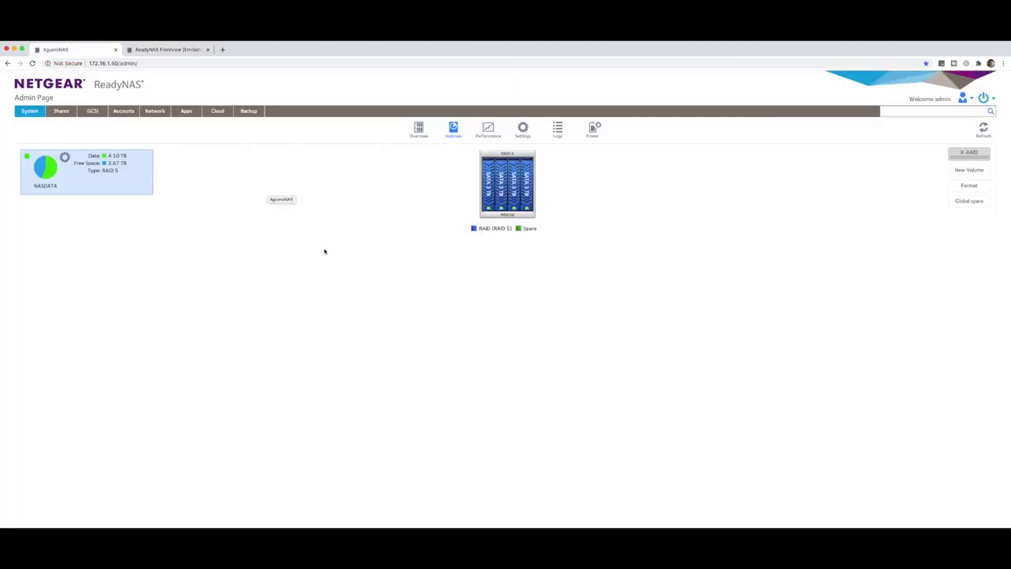
left_click(169, 50)
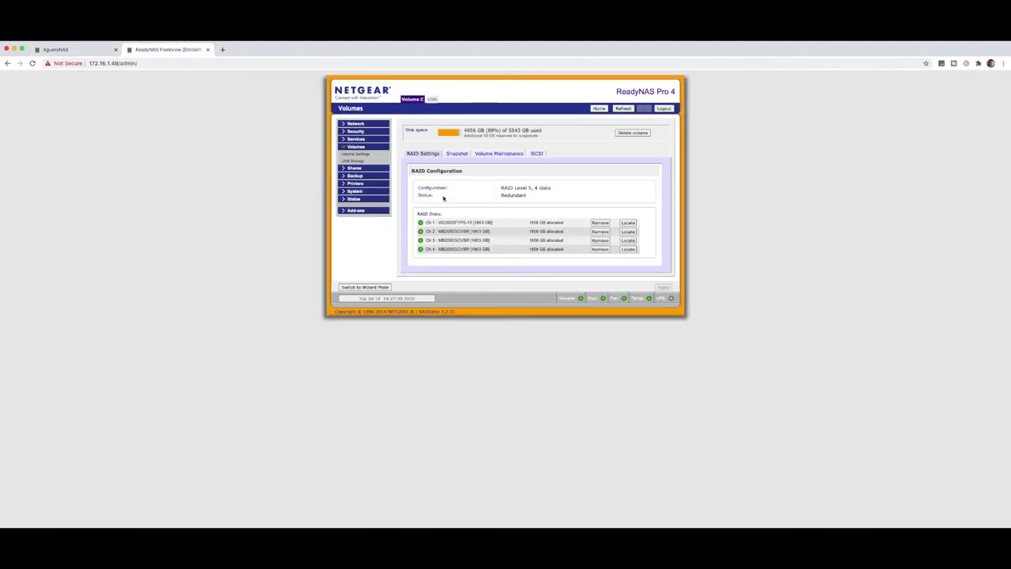
left_click(87, 51)
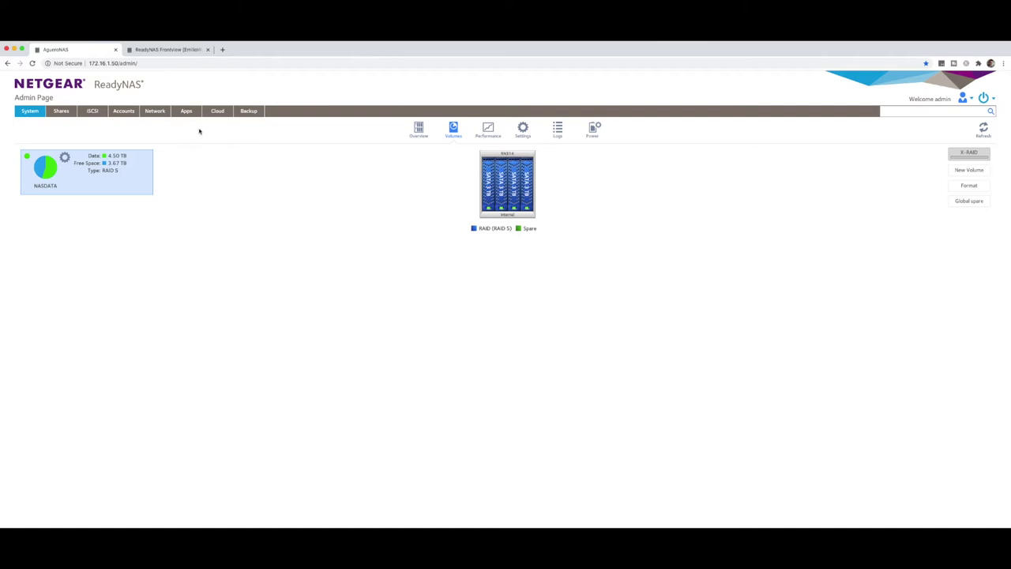
Browse the files inside TestShare, then go back to the shares list.
left_click(249, 112)
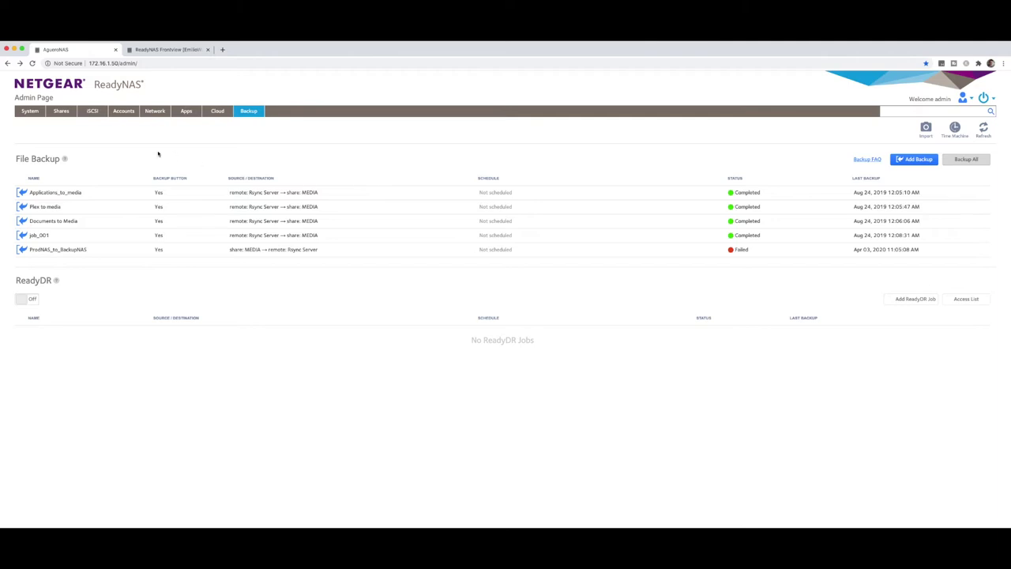
left_click(61, 112)
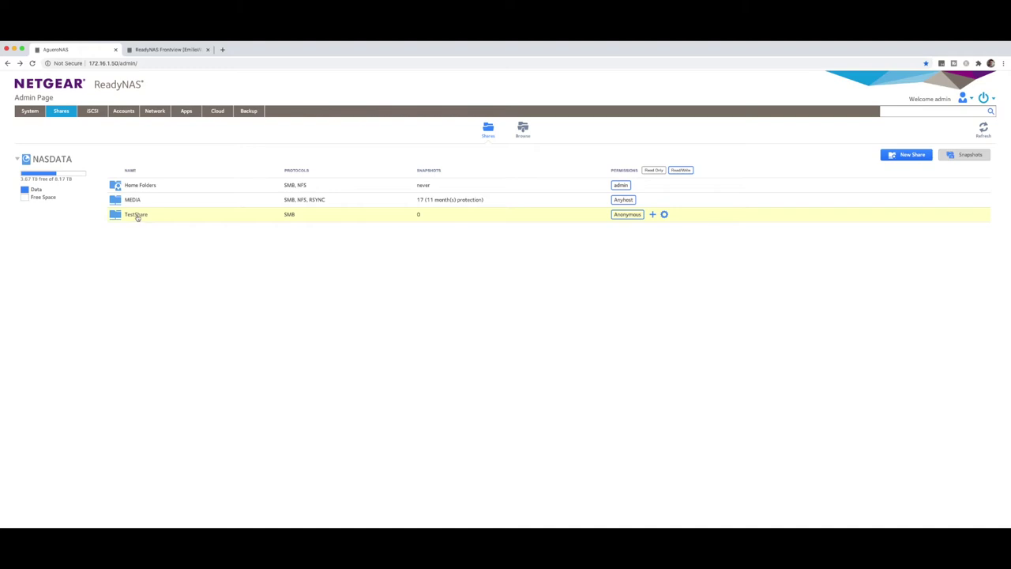
double_click(138, 215)
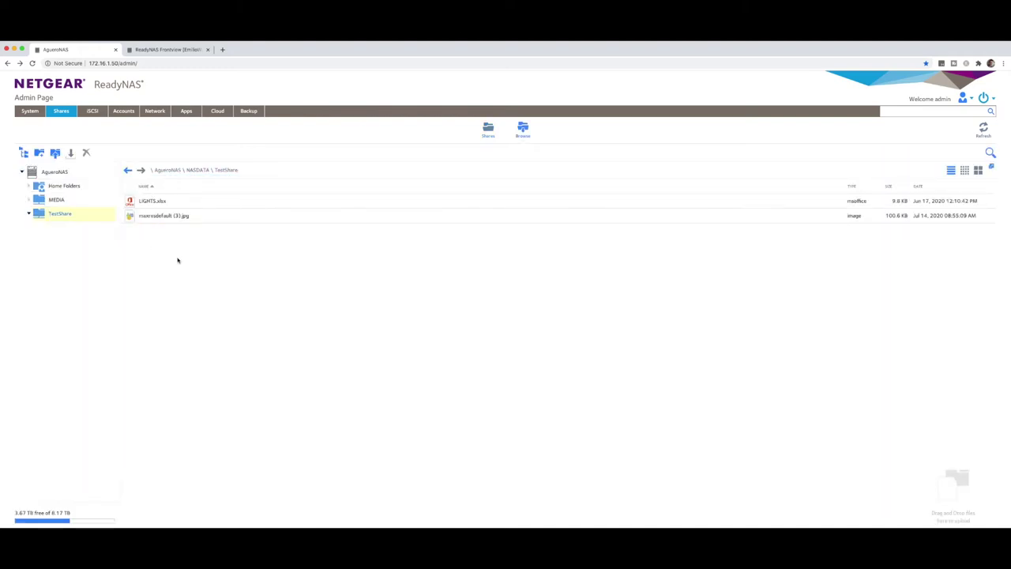
left_click(485, 129)
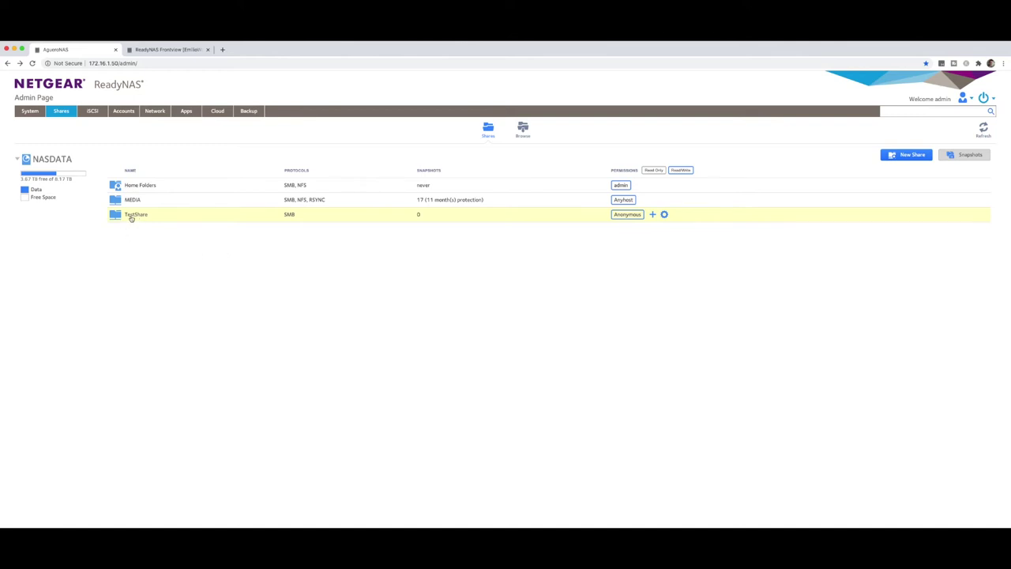
Turn on TestShare's rsync access with Read/Write default access and show its HOSTS list.
left_click(664, 215)
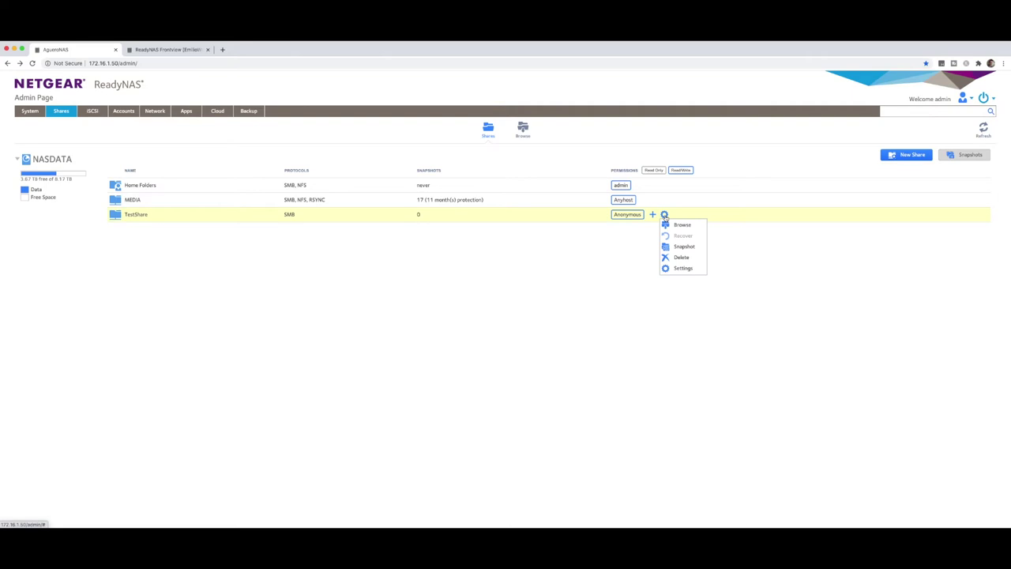
left_click(683, 269)
left_click_drag(485, 180, 298, 176)
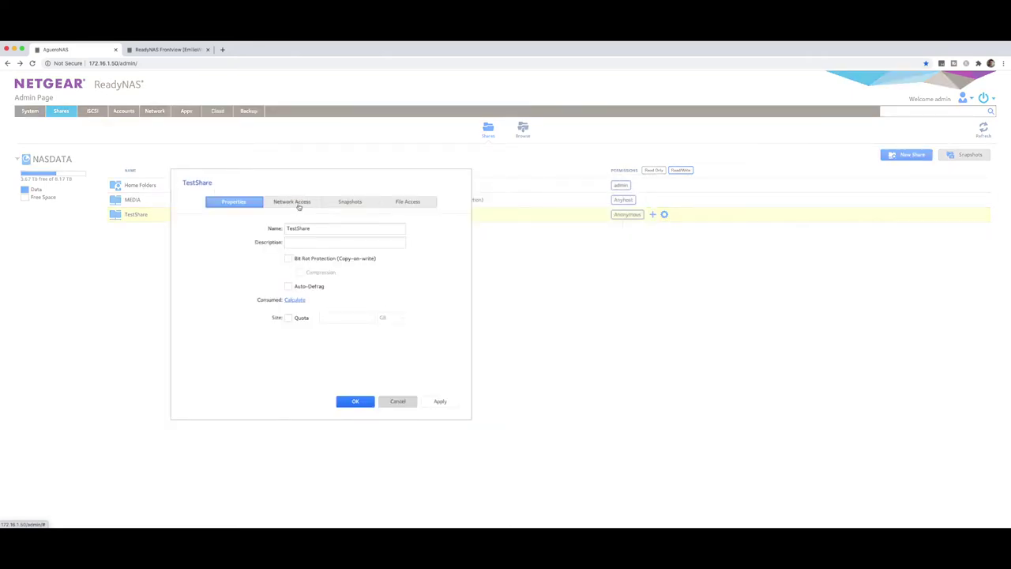
left_click(299, 204)
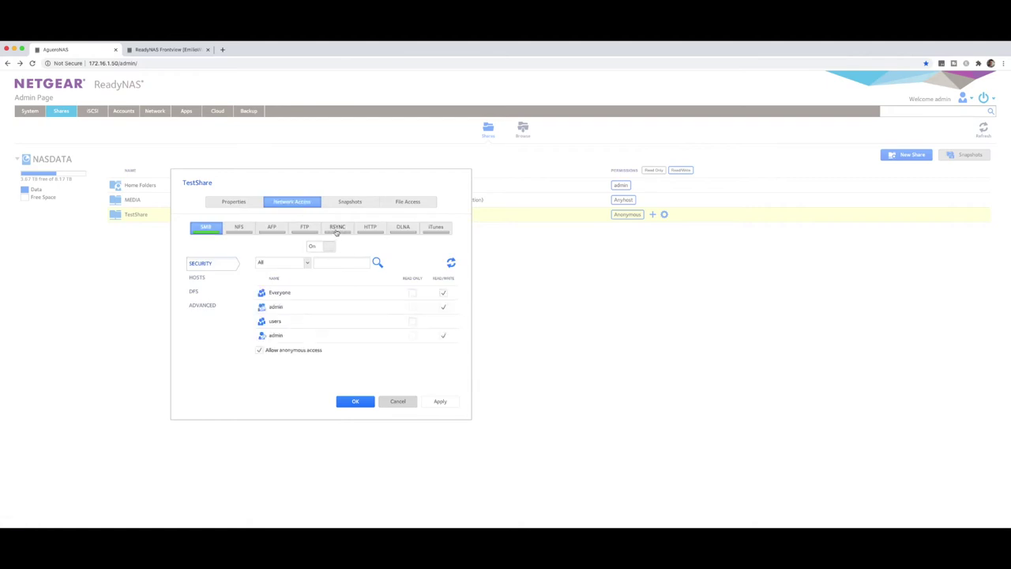
left_click(337, 229)
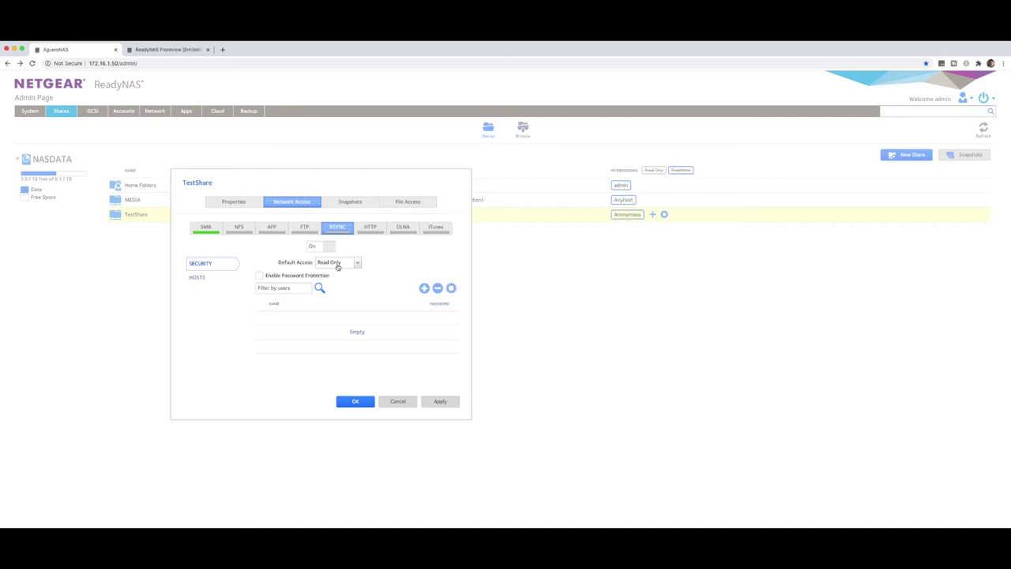
left_click(337, 266)
left_click(340, 277)
left_click(439, 402)
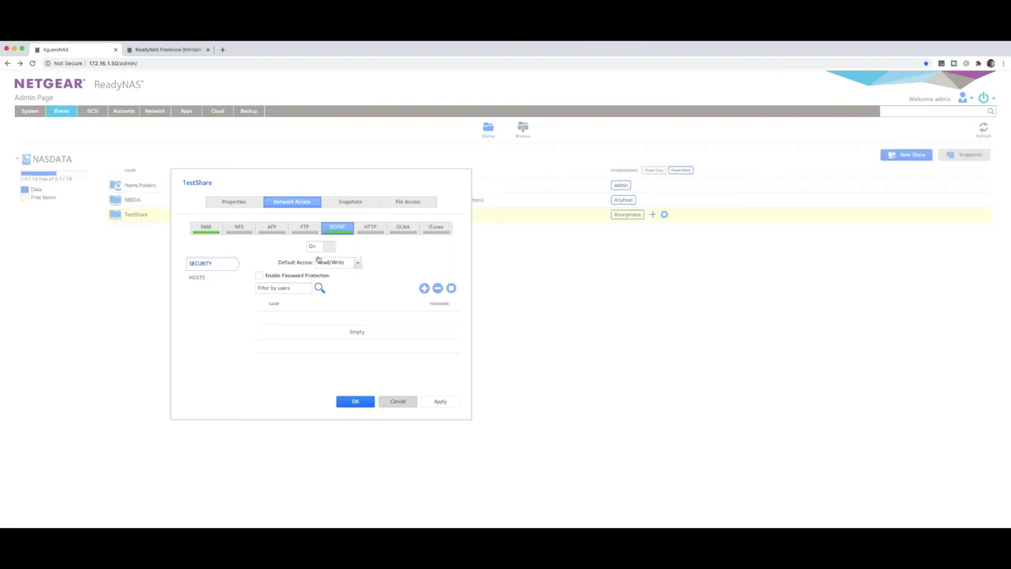
left_click(197, 278)
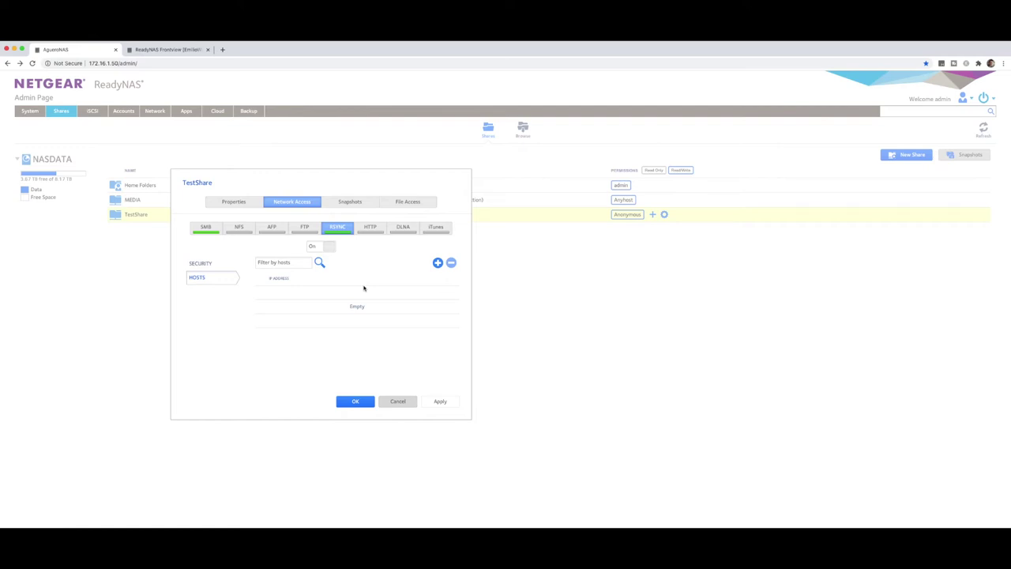
Add 172.16.1.49 as an allowed rsync host for TestShare and save the settings.
left_click(162, 49)
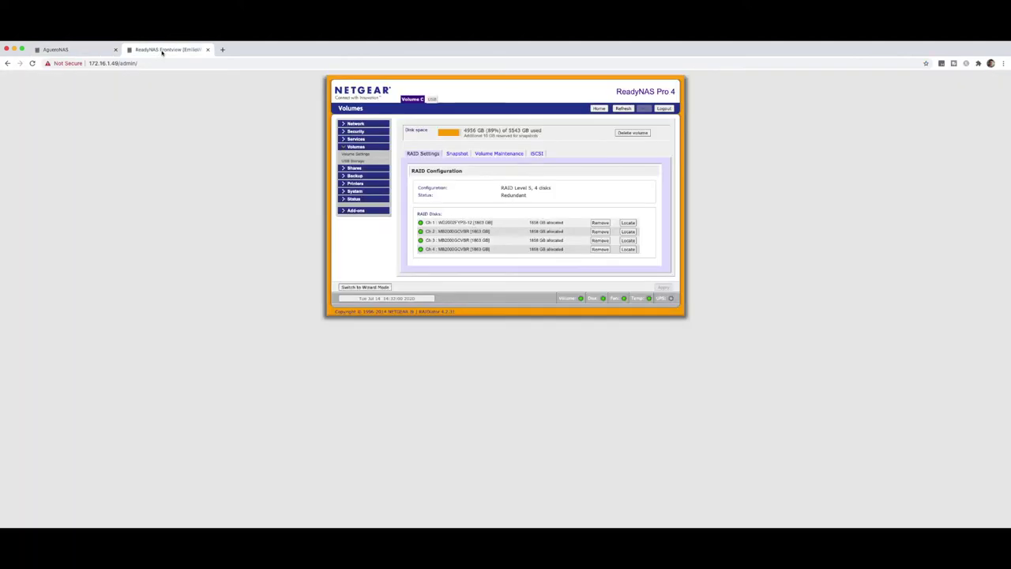
left_click(79, 52)
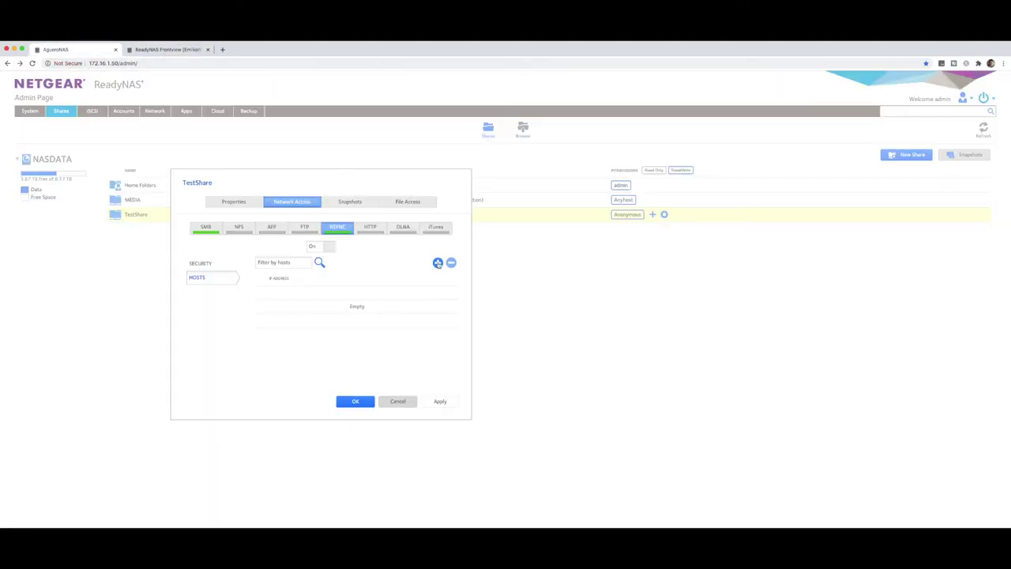
left_click(436, 262)
type("19")
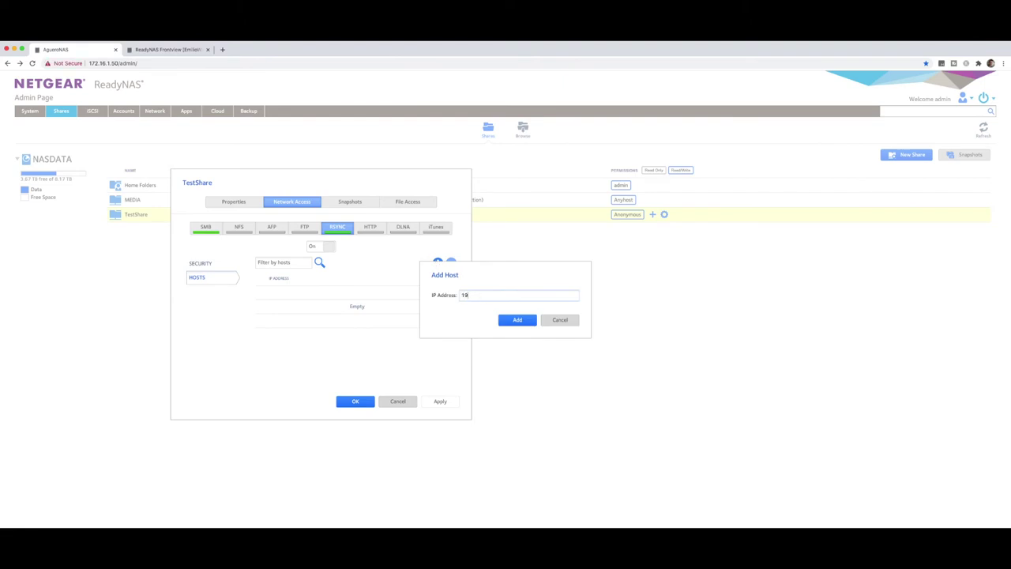
type("2.16.1.49")
left_click(515, 320)
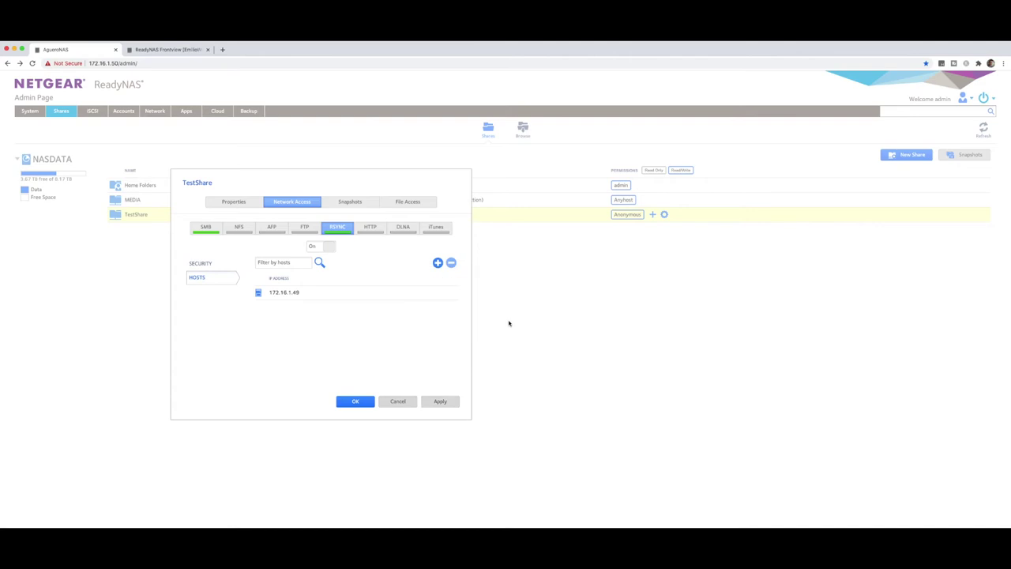
left_click(355, 401)
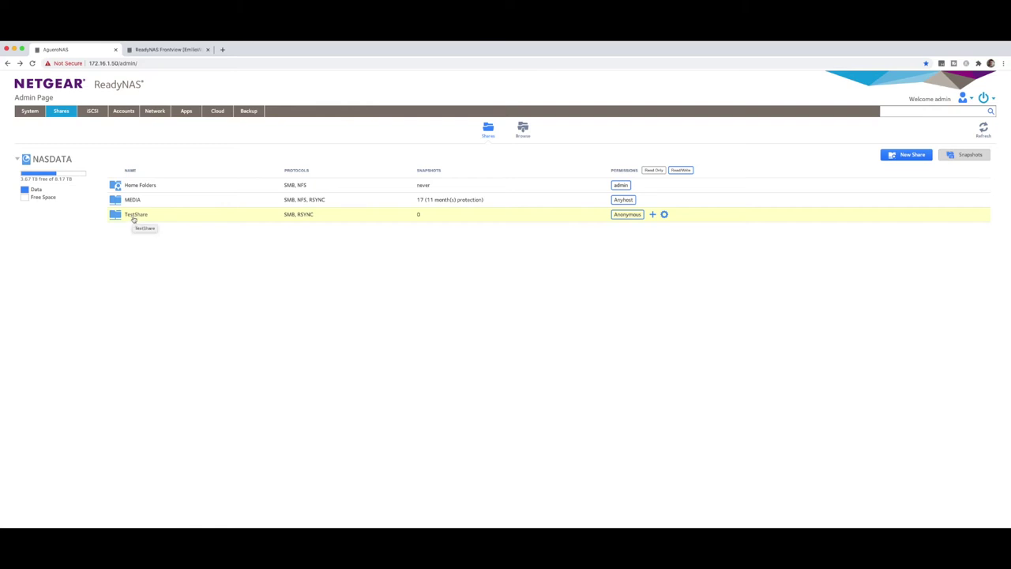
Review the old ReadyNAS Pro 4's sharing protocols and its share list, Backup and Backup_2.
left_click(250, 112)
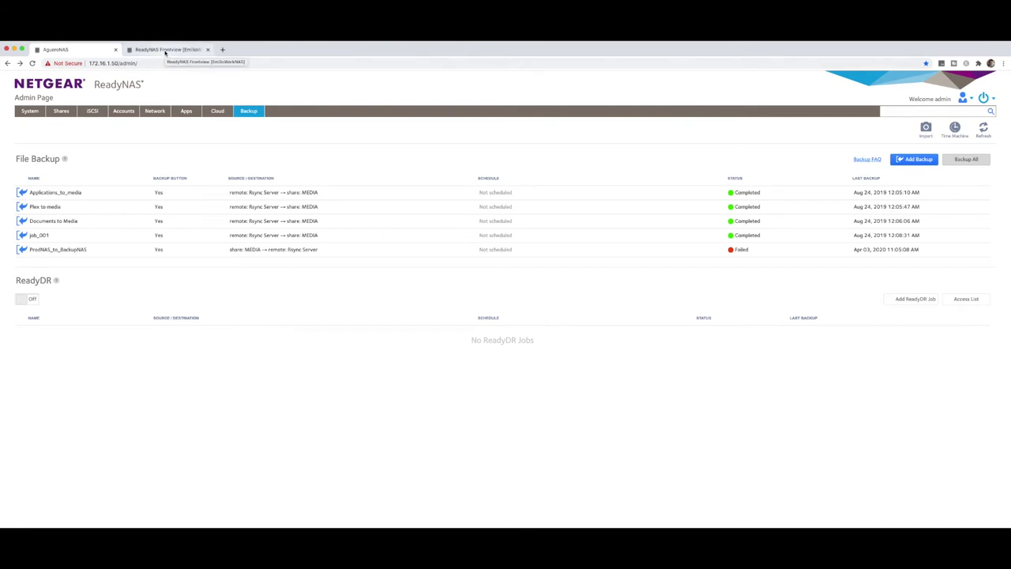
left_click(166, 50)
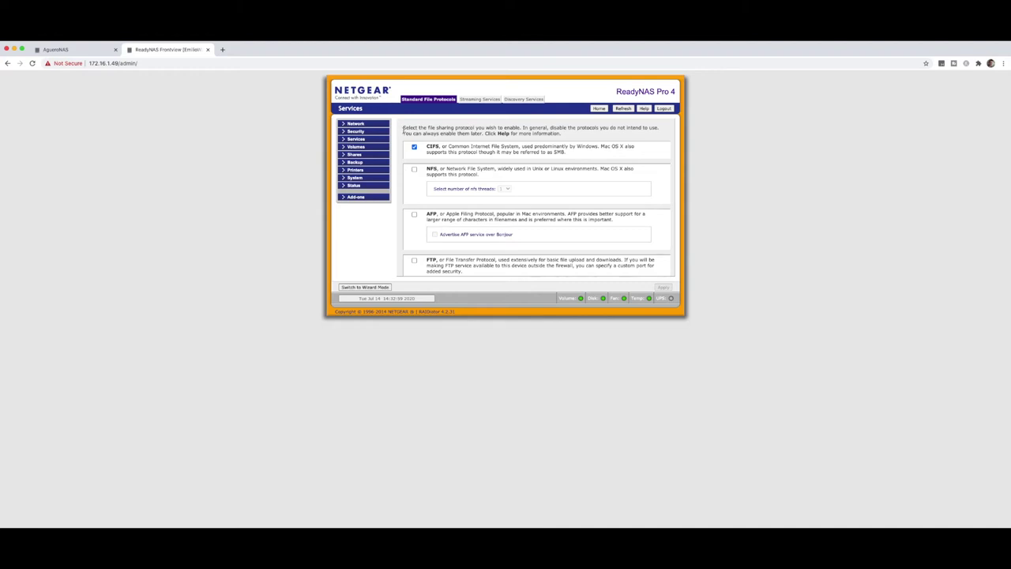
left_click(346, 140)
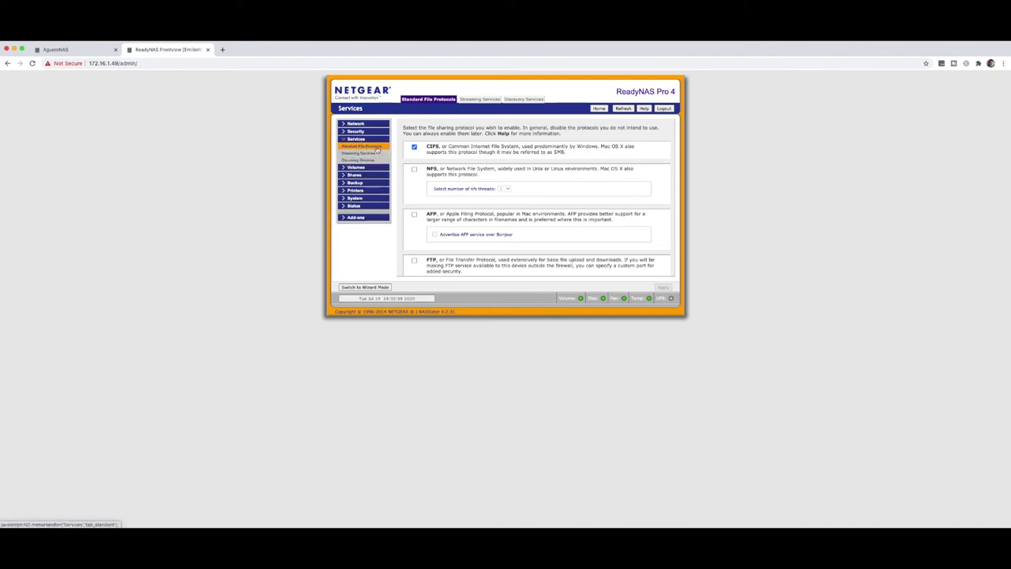
scroll(450, 167, "down", 3)
scroll(450, 168, "down", 4)
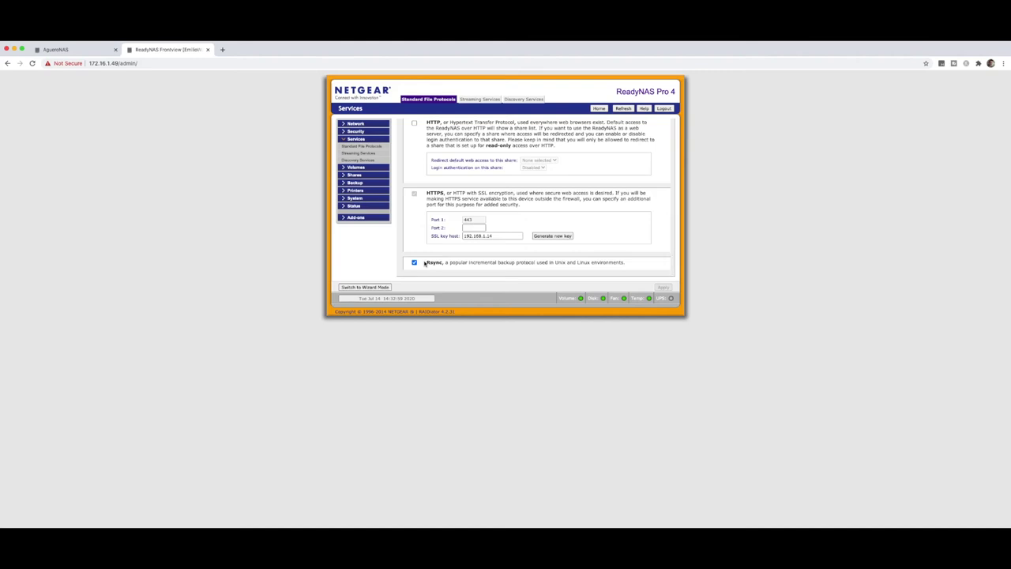
left_click(357, 174)
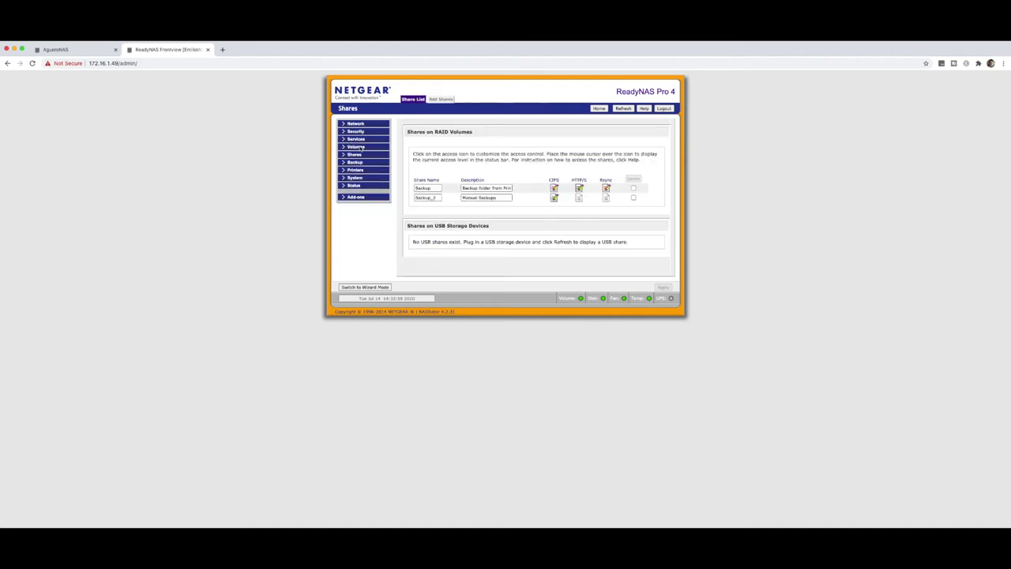
left_click(68, 50)
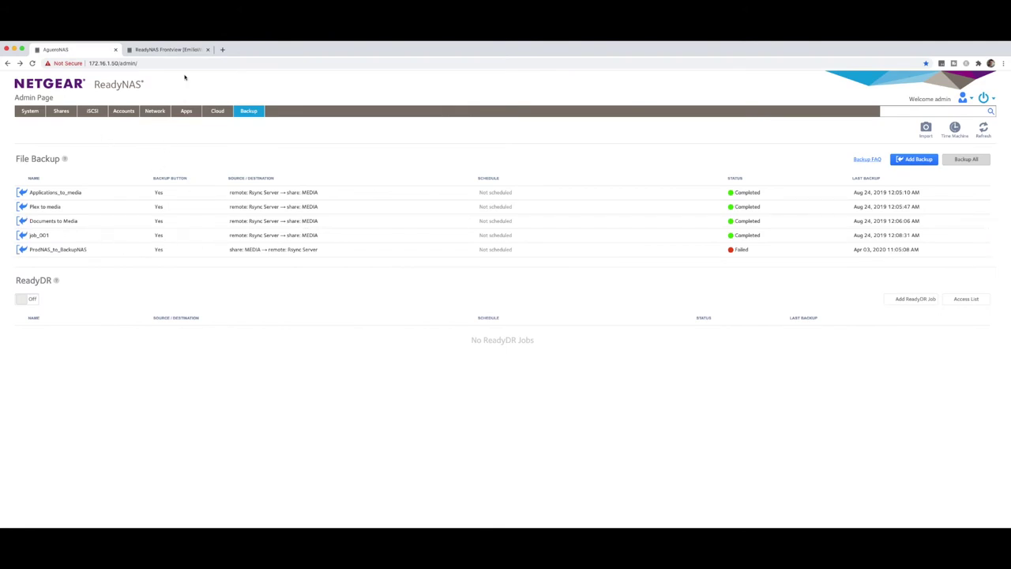
left_click(169, 51)
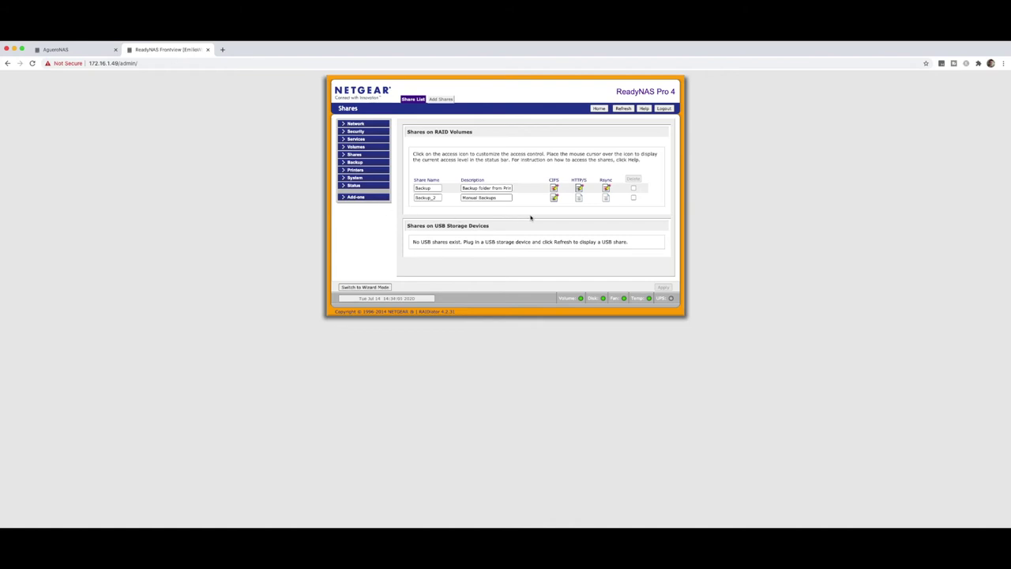
Add share SourceBackup with description 'this is a test' and return to the share listing.
left_click(441, 100)
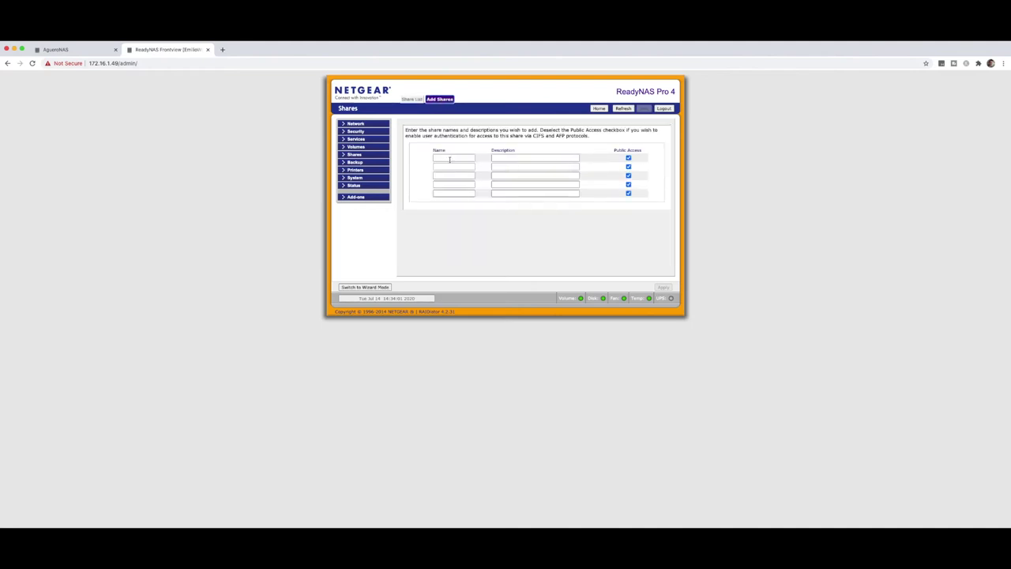
left_click(450, 158)
type("SourceBackup")
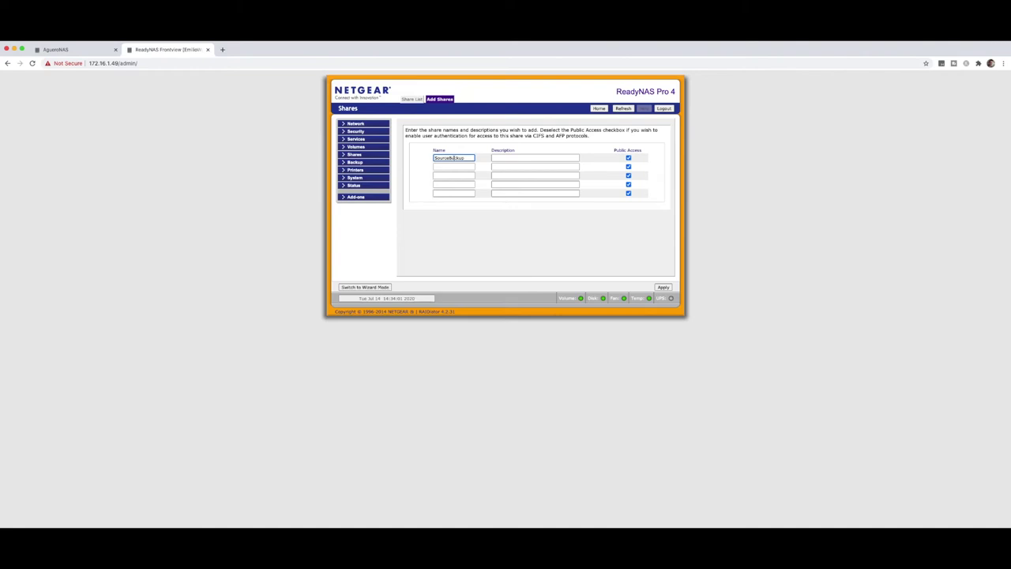
left_click(520, 158)
type("this is a test")
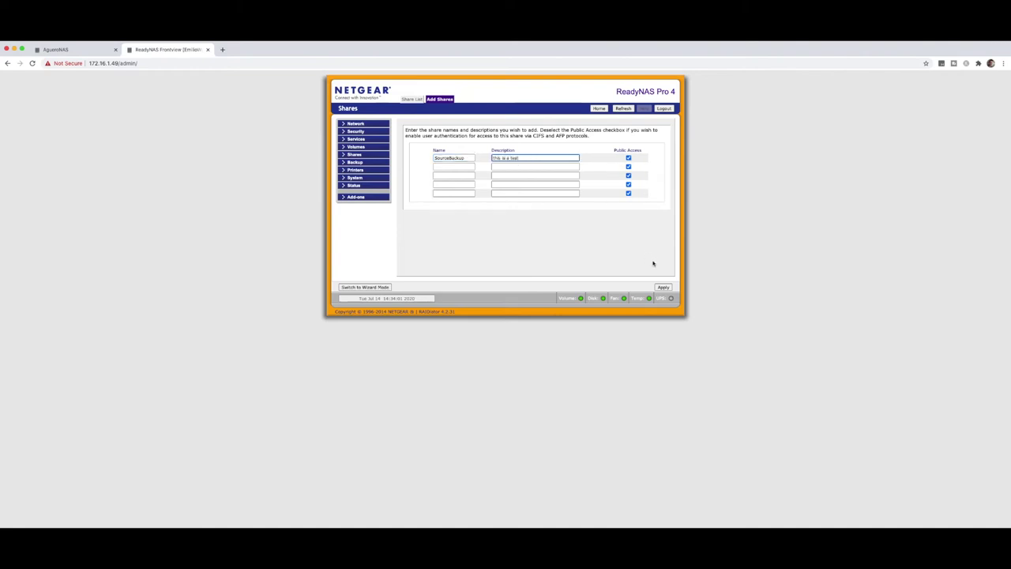
left_click(663, 288)
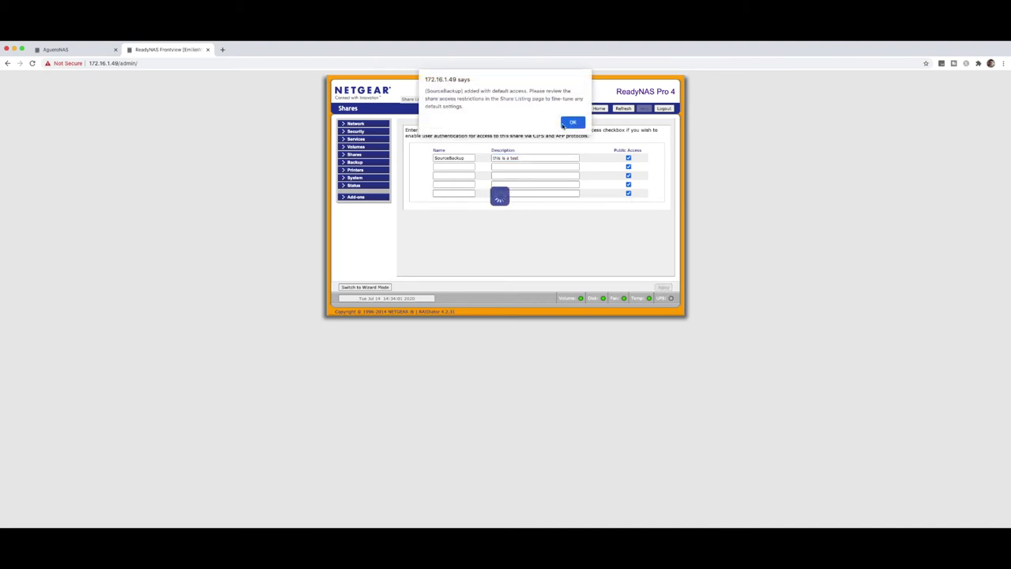
left_click(569, 124)
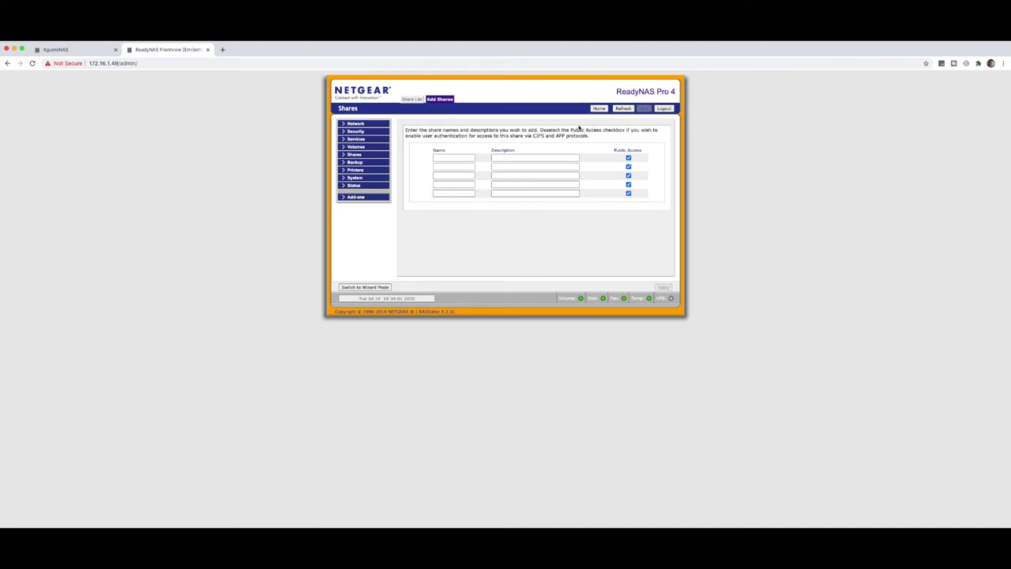
left_click(355, 146)
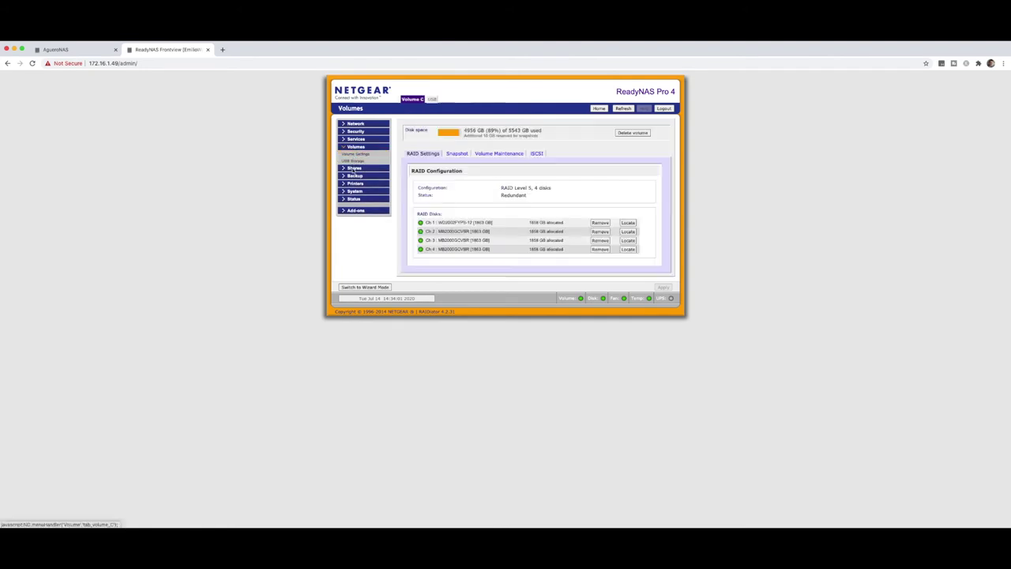
left_click(354, 169)
left_click(358, 163)
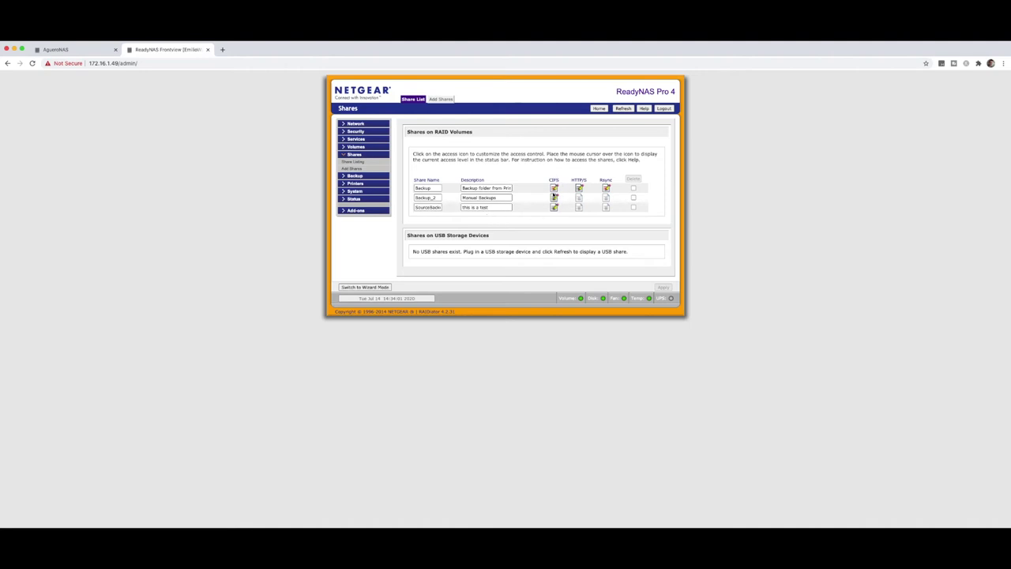
Give SourceBackup Read/write rsync access limited to host 172.16.1.50, then return to AgueroNAS.
left_click(606, 209)
left_click(577, 168)
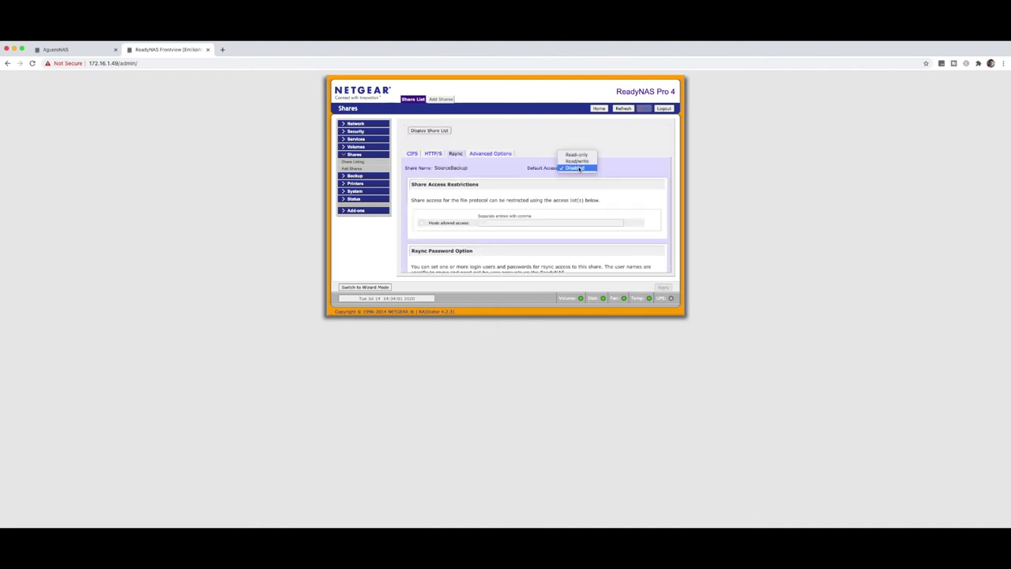
left_click(578, 161)
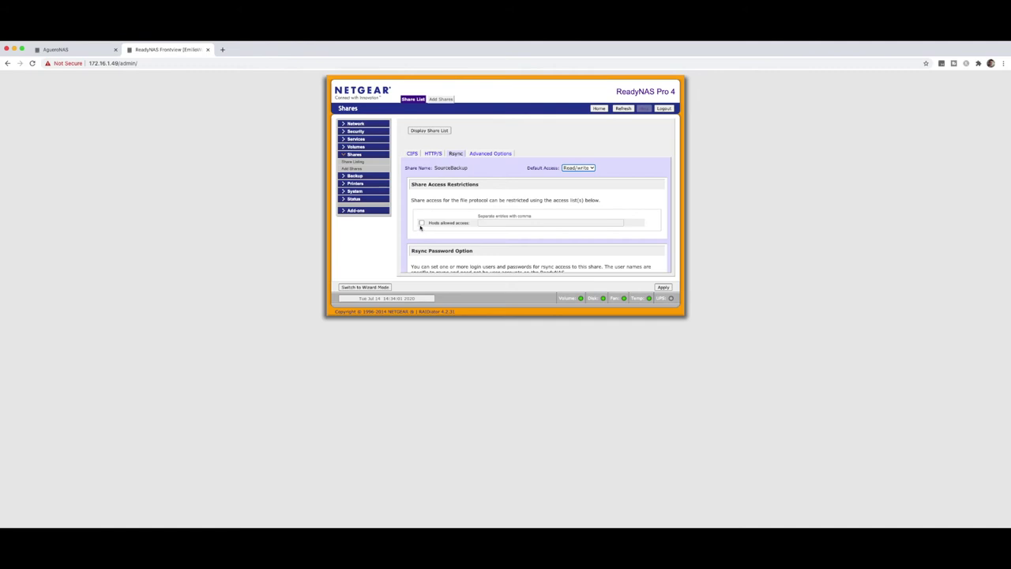
left_click(421, 224)
left_click(488, 224)
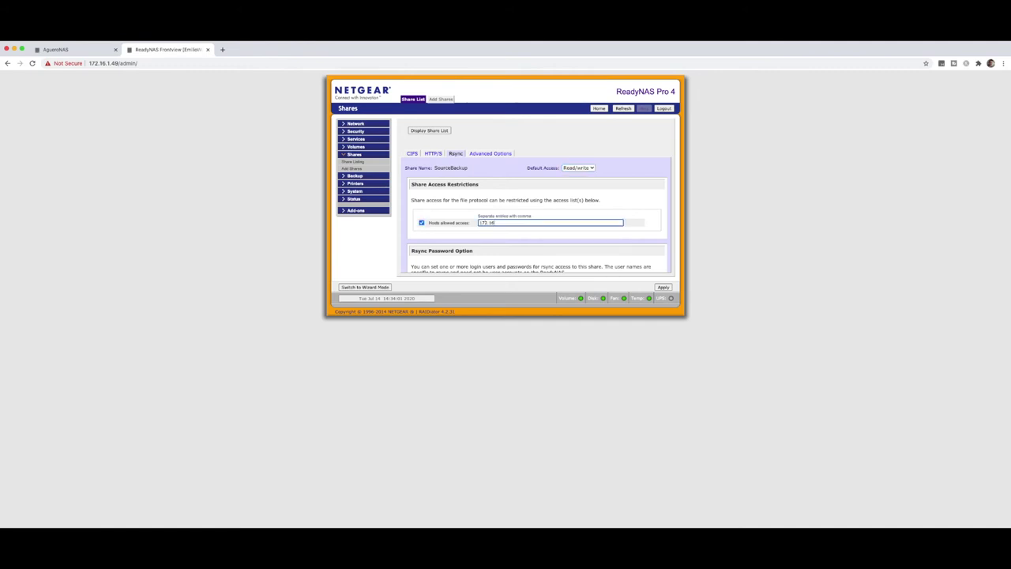
type("172.16.1.50")
scroll(535, 243, "down", 3)
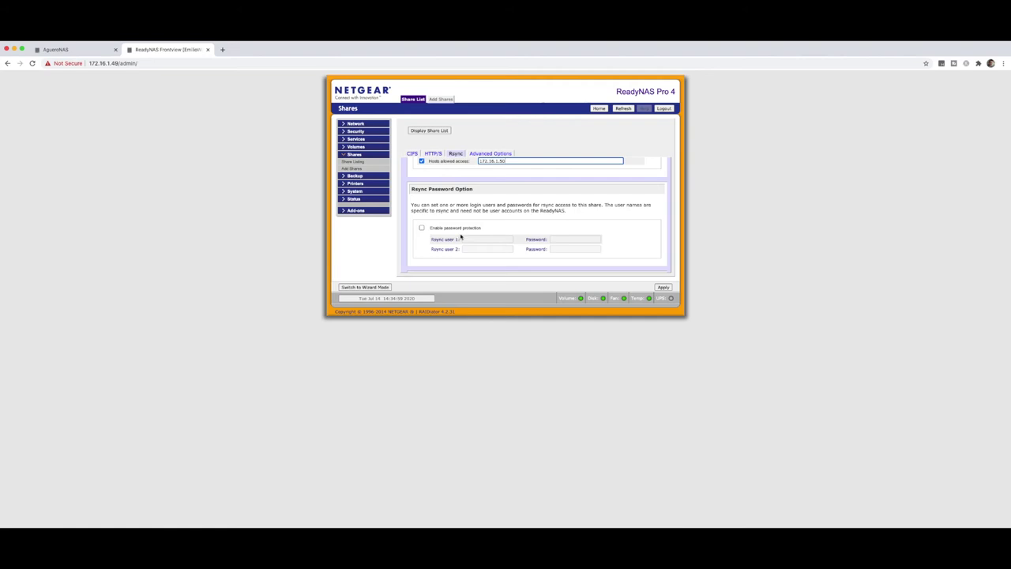
scroll(462, 236, "down", 1)
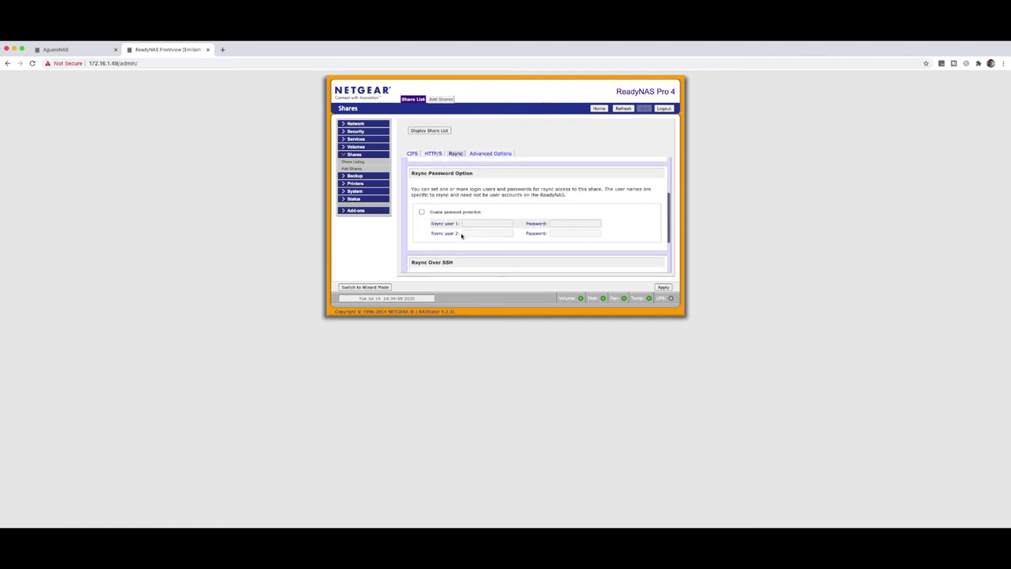
scroll(462, 236, "down", 3)
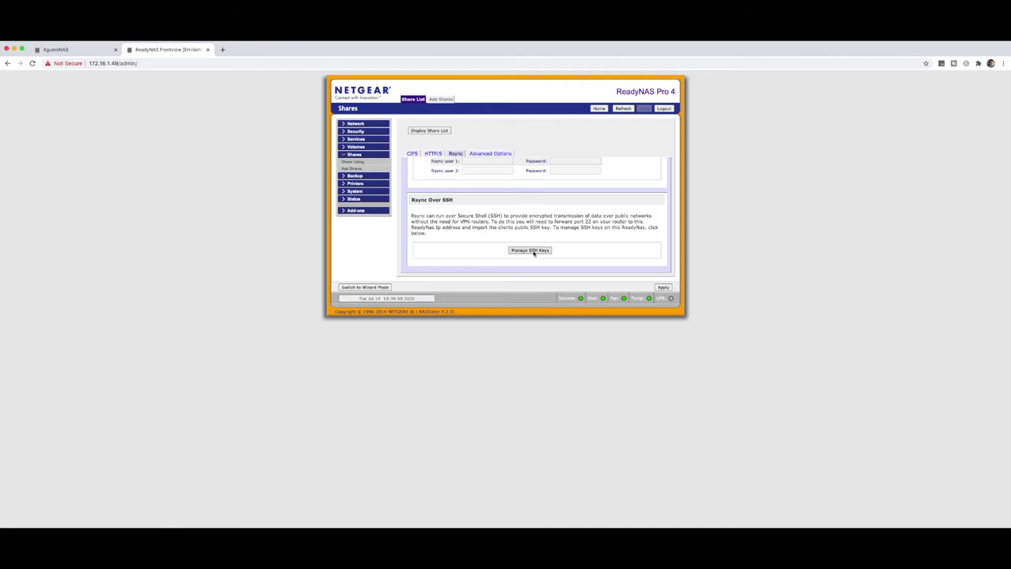
scroll(533, 252, "up", 10)
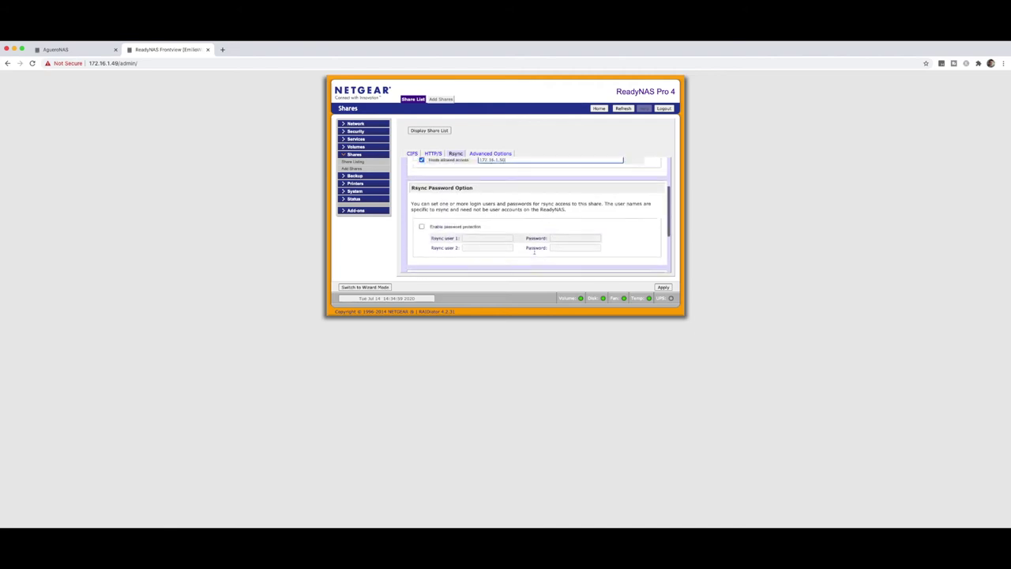
left_click(664, 287)
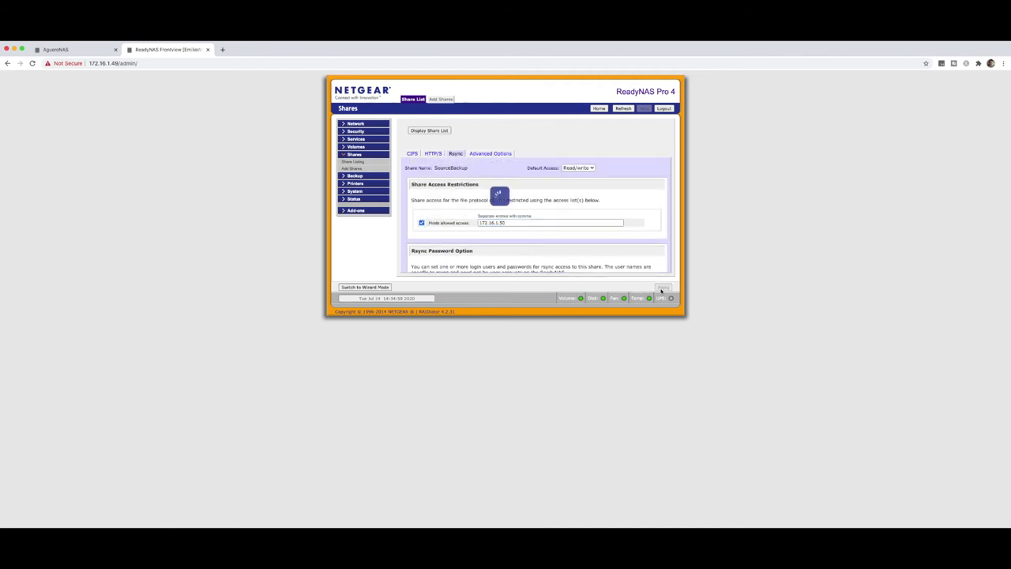
left_click(353, 162)
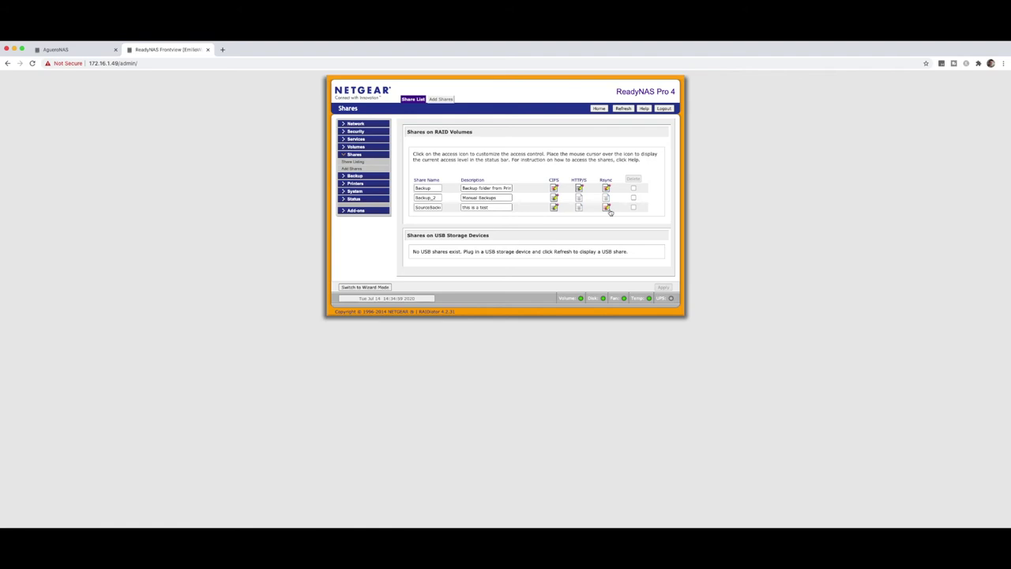
left_click(56, 49)
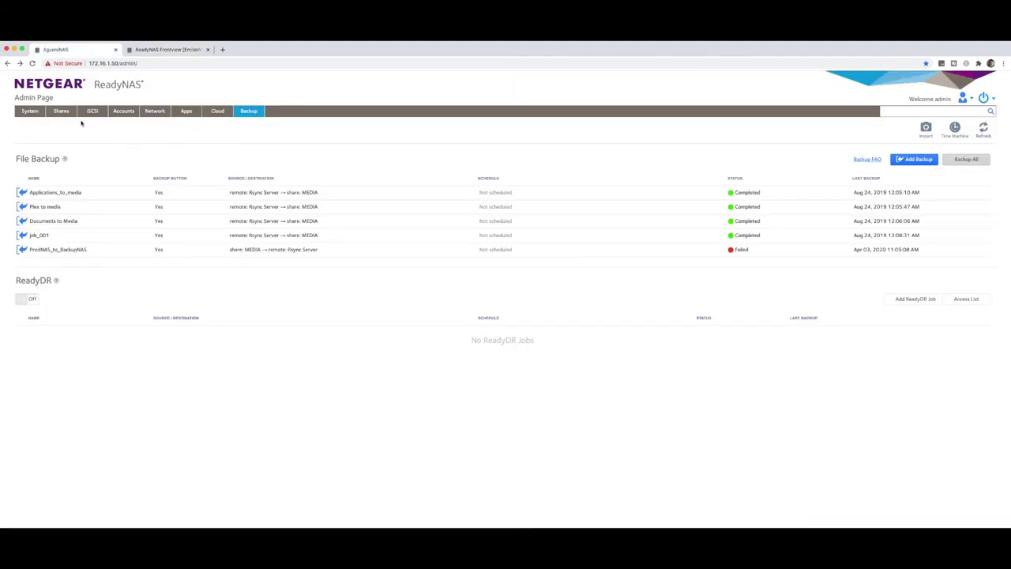
Name the new backup job TestRsyncJob and set its local source to /NASDATA/TestShare.
left_click(917, 160)
type("Test")
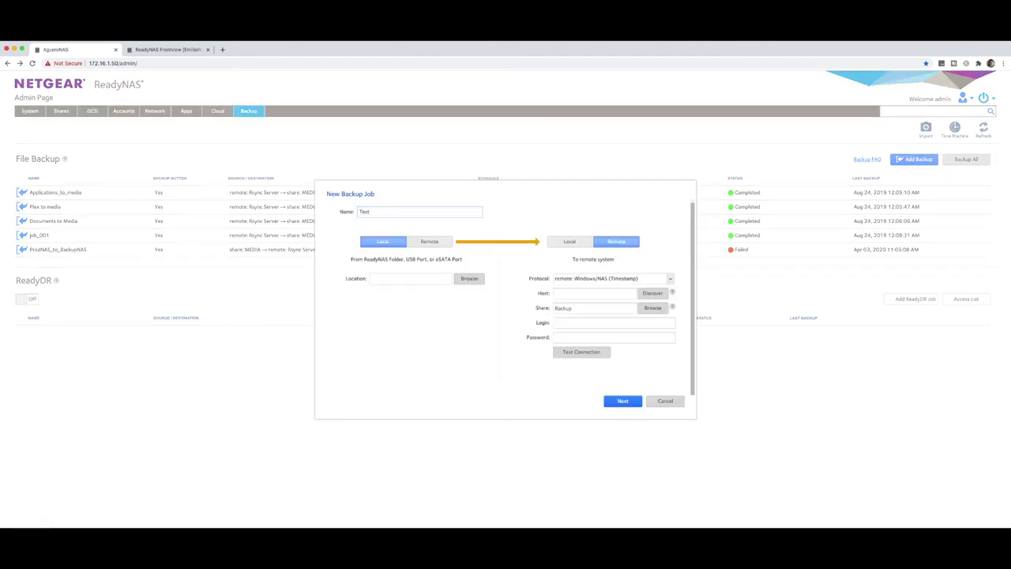
type("syncJob")
left_click(468, 279)
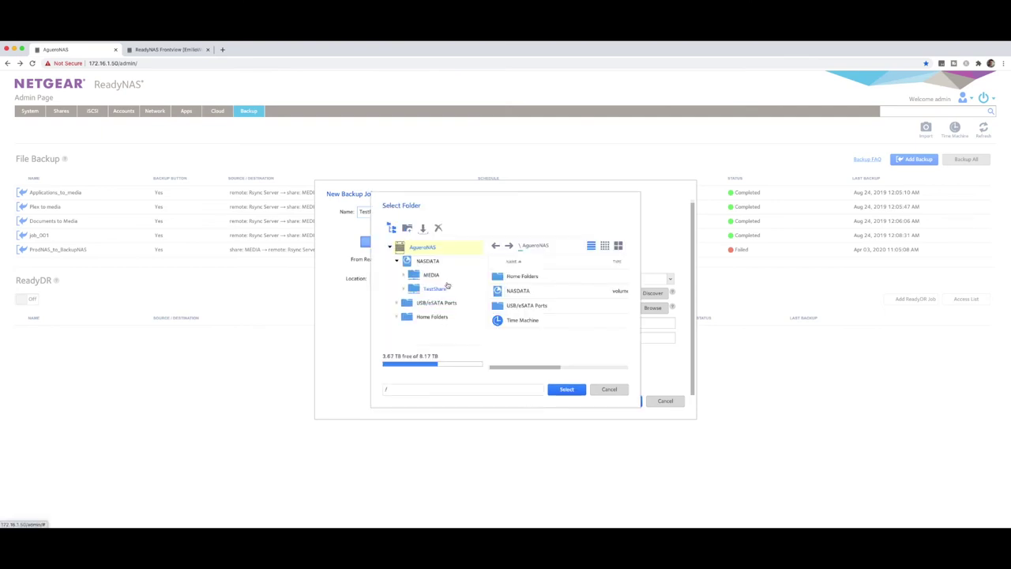
left_click(436, 290)
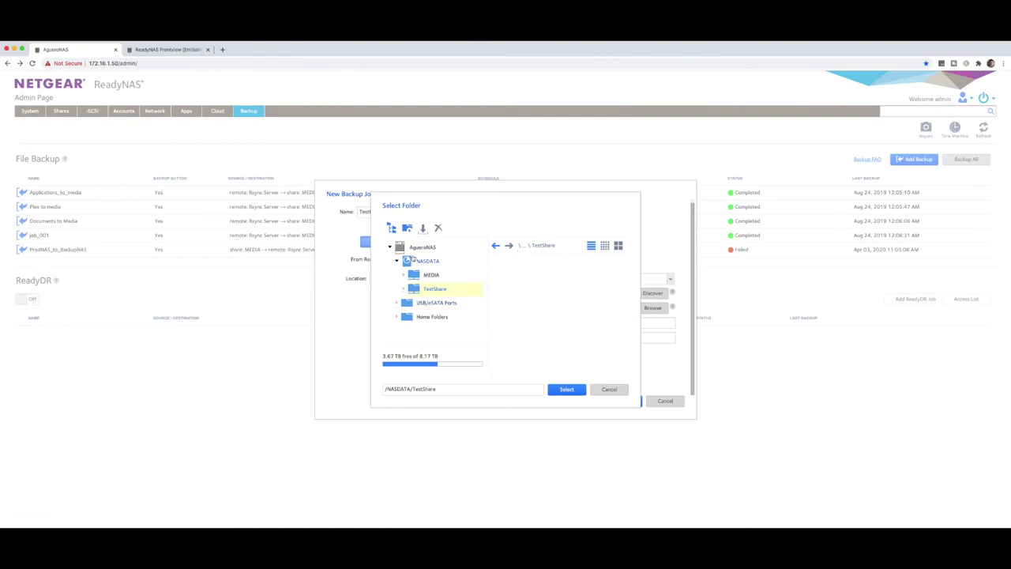
left_click(565, 390)
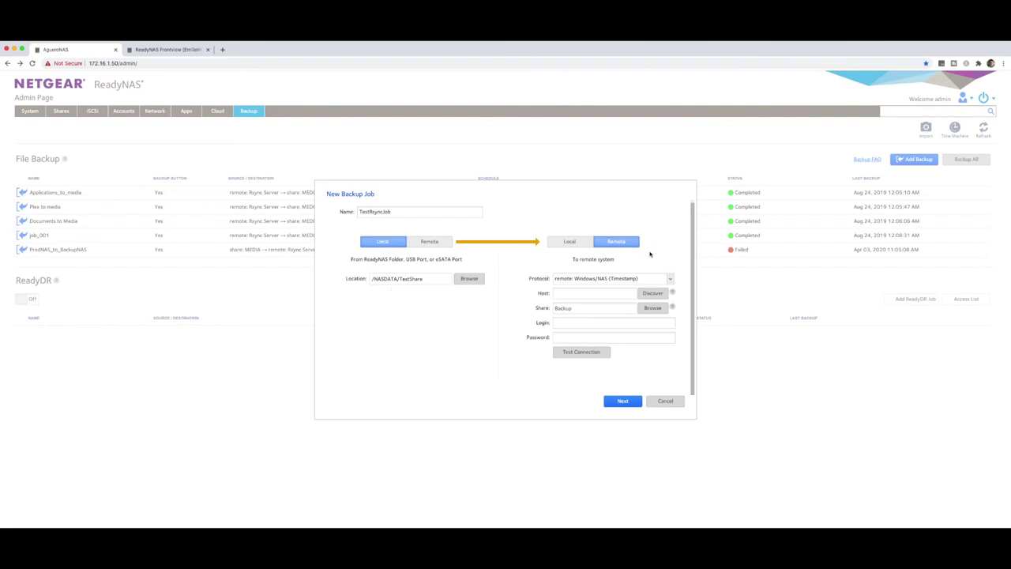
left_click(590, 282)
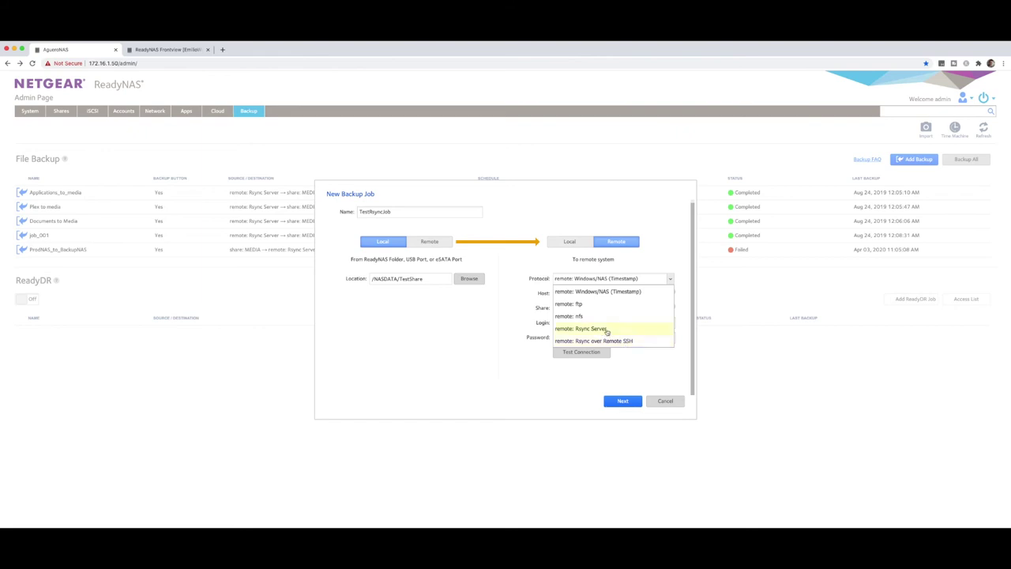
Set the remote destination to Rsync Server 172.16.1.49 and enter the admin login.
left_click(607, 330)
left_click(577, 295)
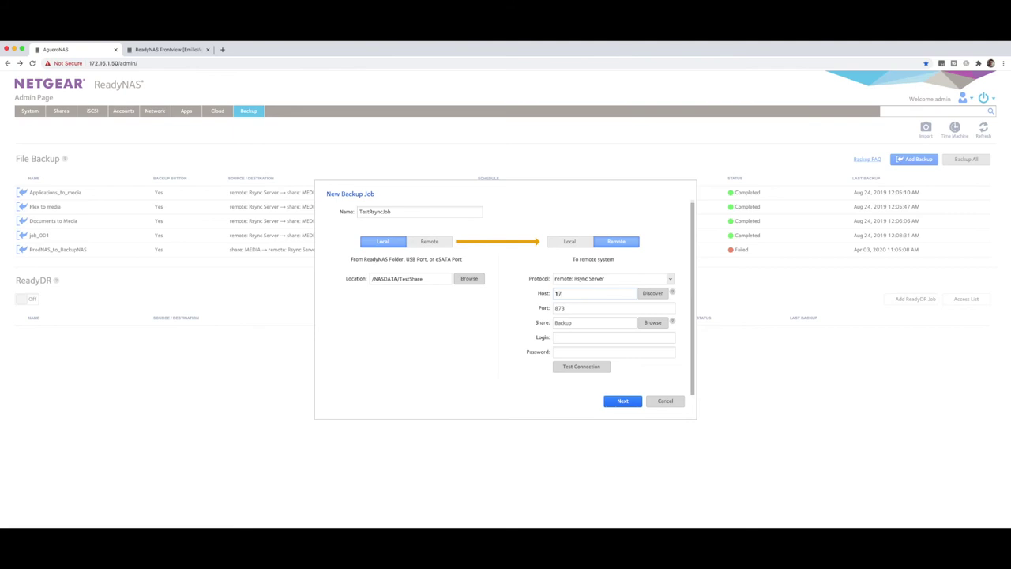
type("172.16.1.49")
left_click(575, 324)
left_click(579, 337)
type("admin")
Pick SourceBackup from the remote NAS's shares as the destination share.
left_click(653, 323)
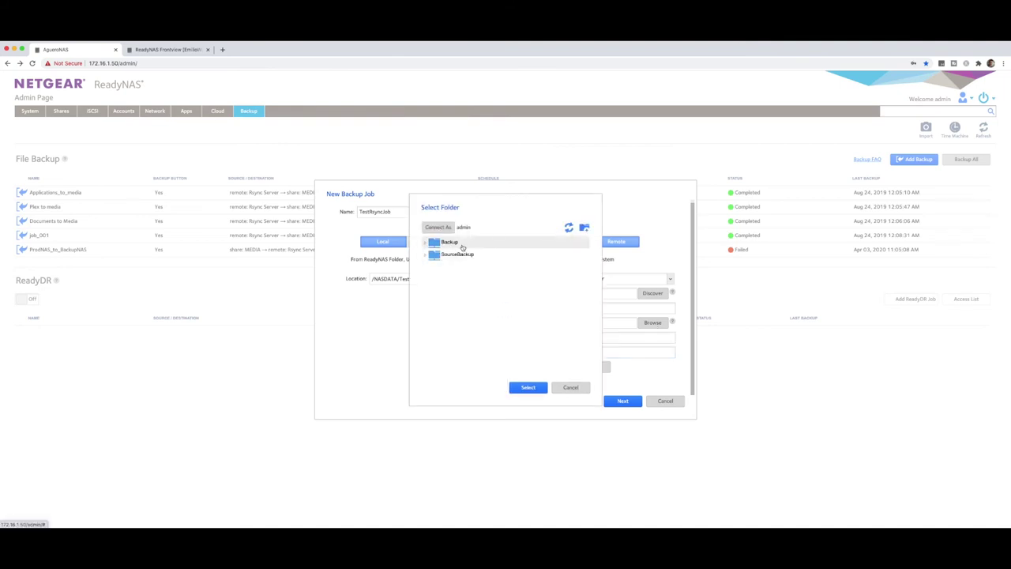
left_click(166, 50)
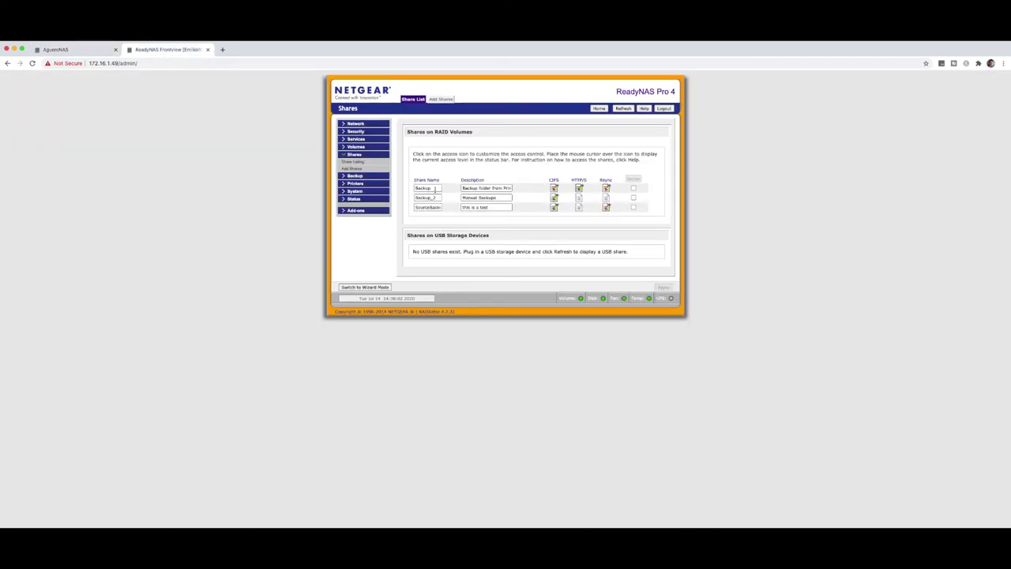
left_click(79, 53)
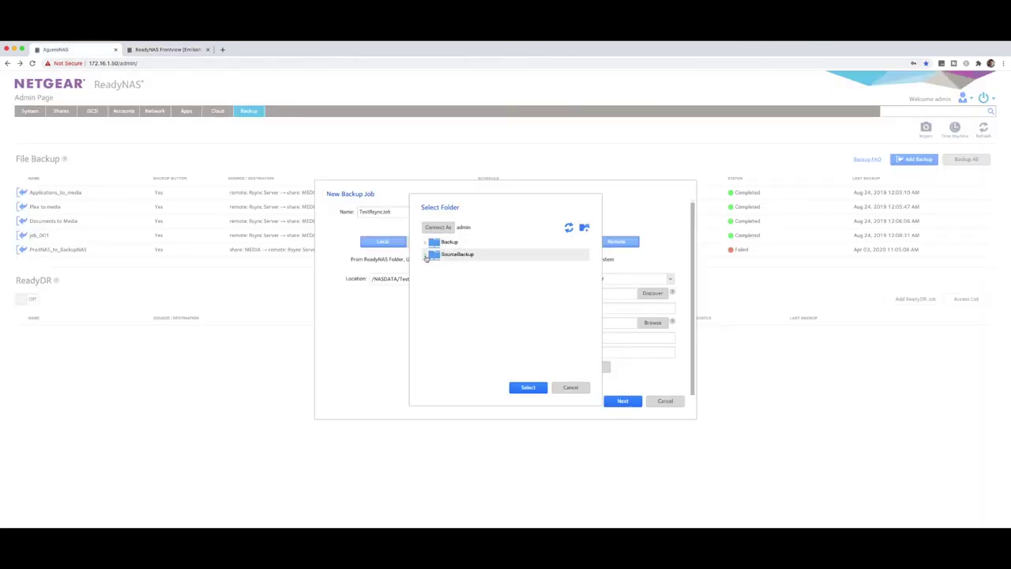
left_click(456, 256)
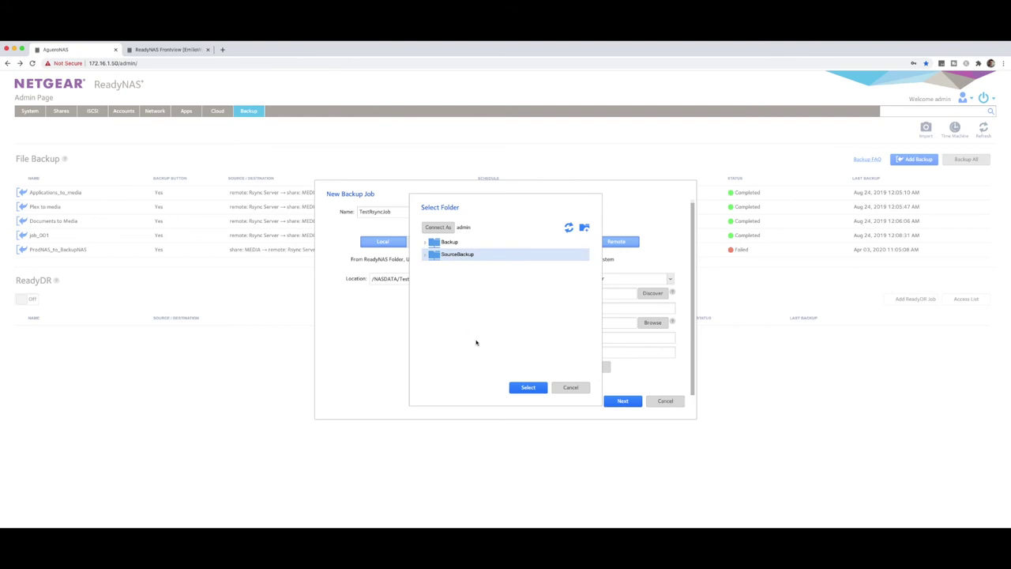
left_click(532, 388)
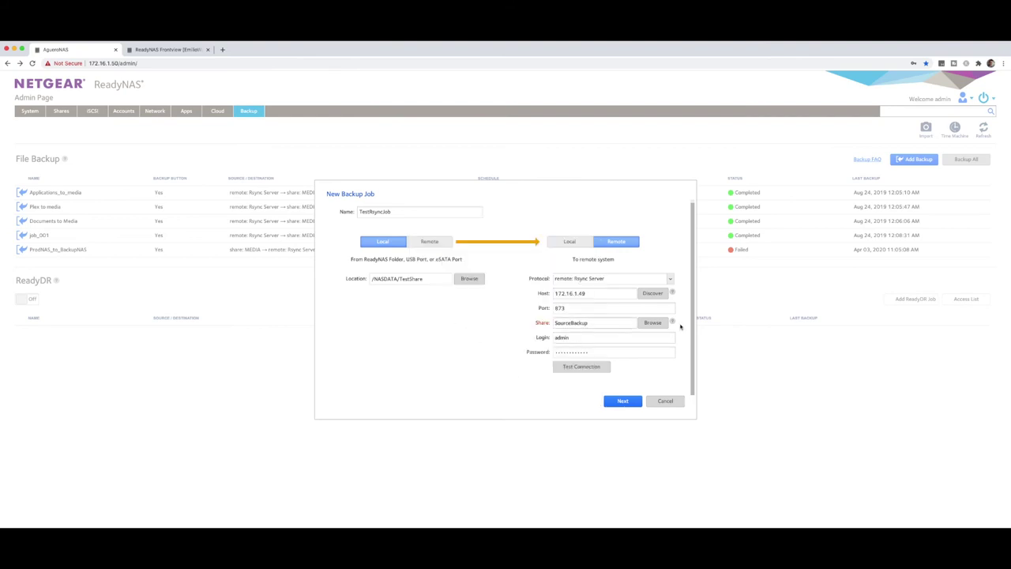
left_click(586, 368)
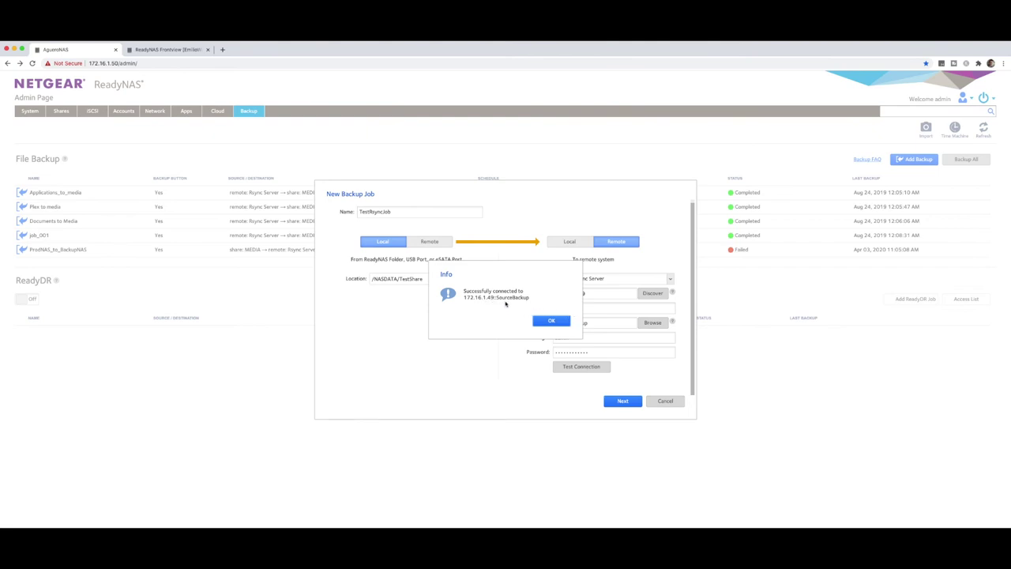
left_click(550, 321)
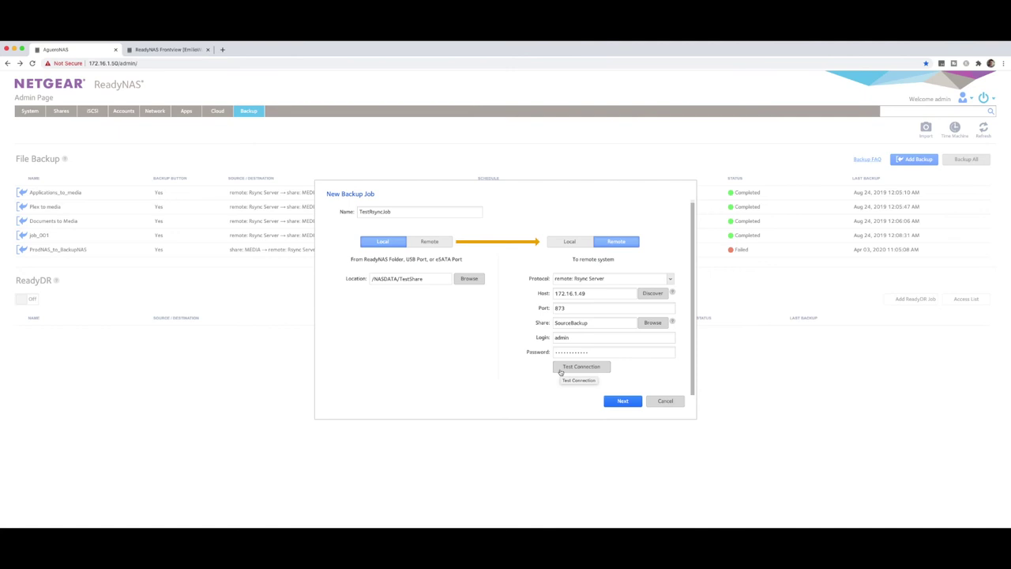
Schedule TestRsyncJob every 24 hours on all days, full backup at first time, and finish.
left_click(624, 402)
left_click(574, 246)
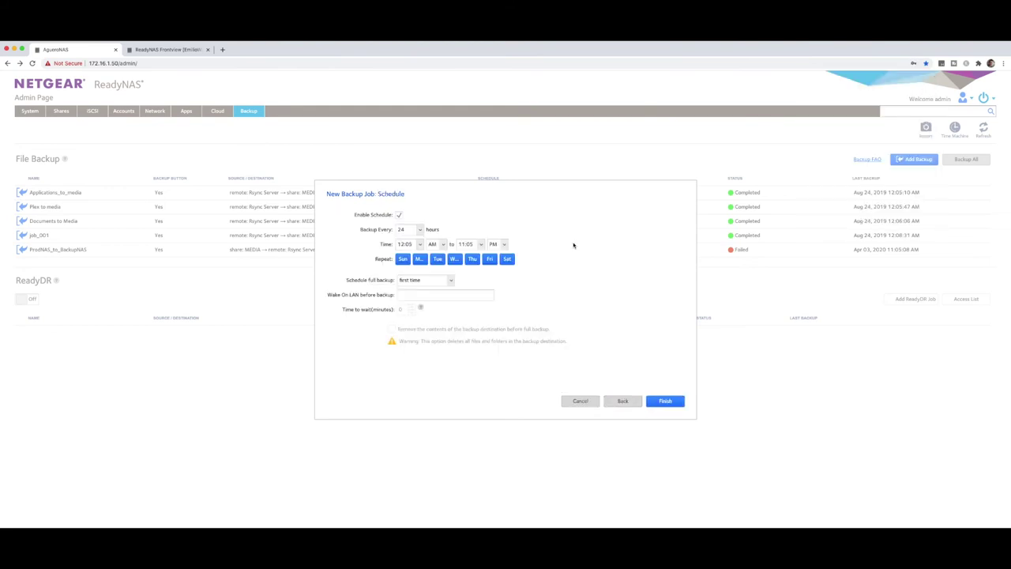
left_click(400, 215)
left_click(399, 215)
left_click(421, 230)
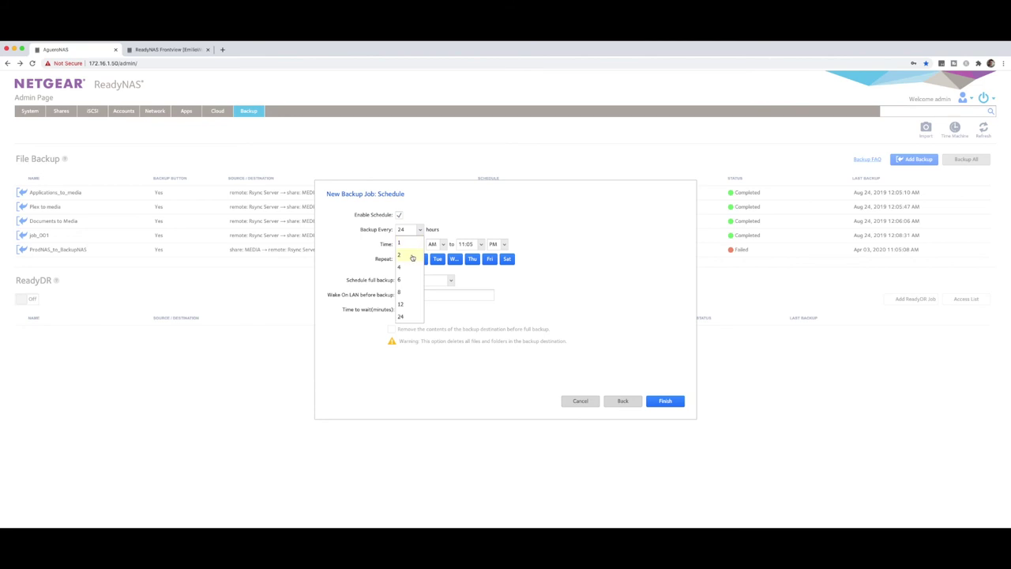
left_click(410, 316)
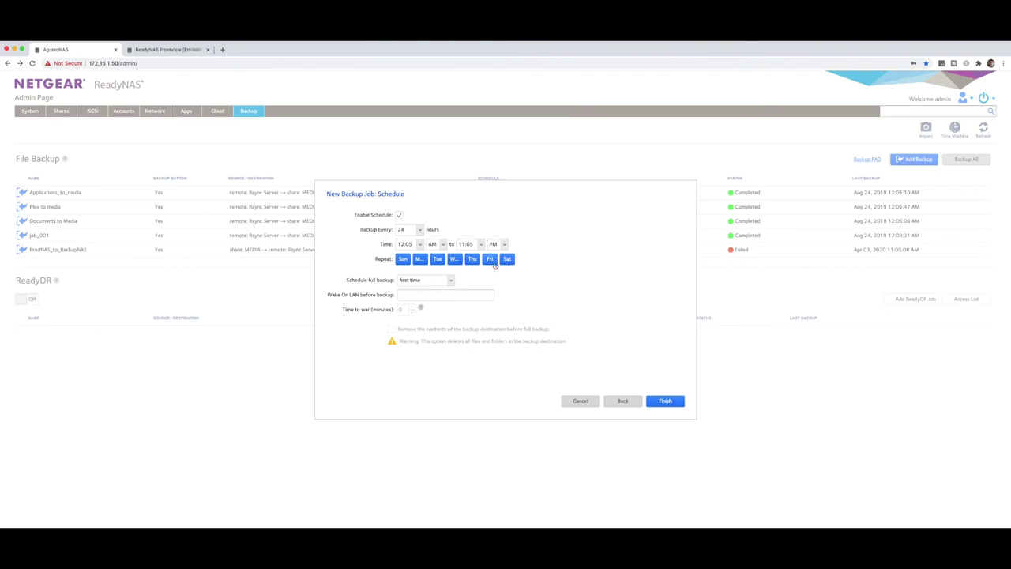
left_click(448, 282)
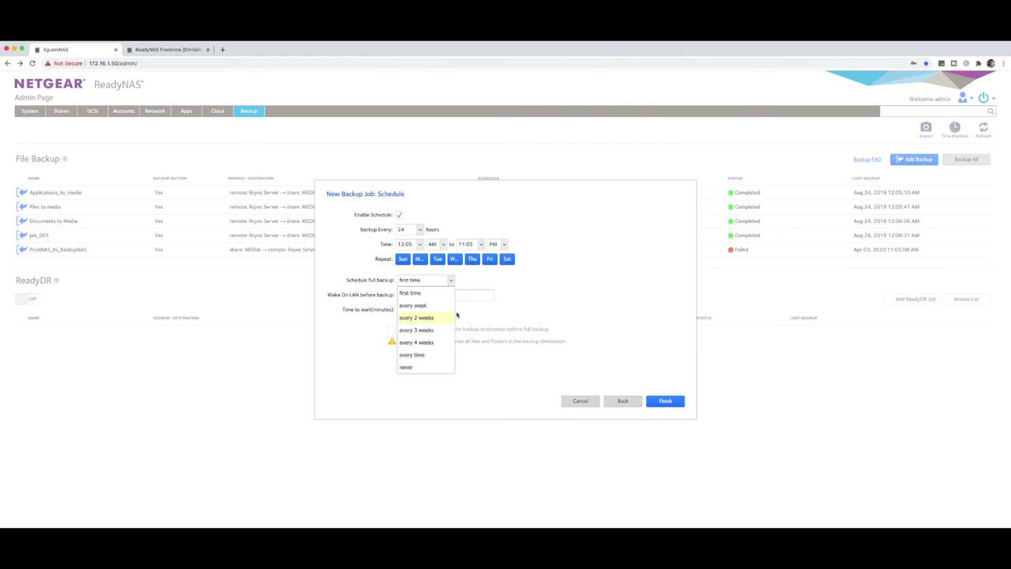
left_click(508, 309)
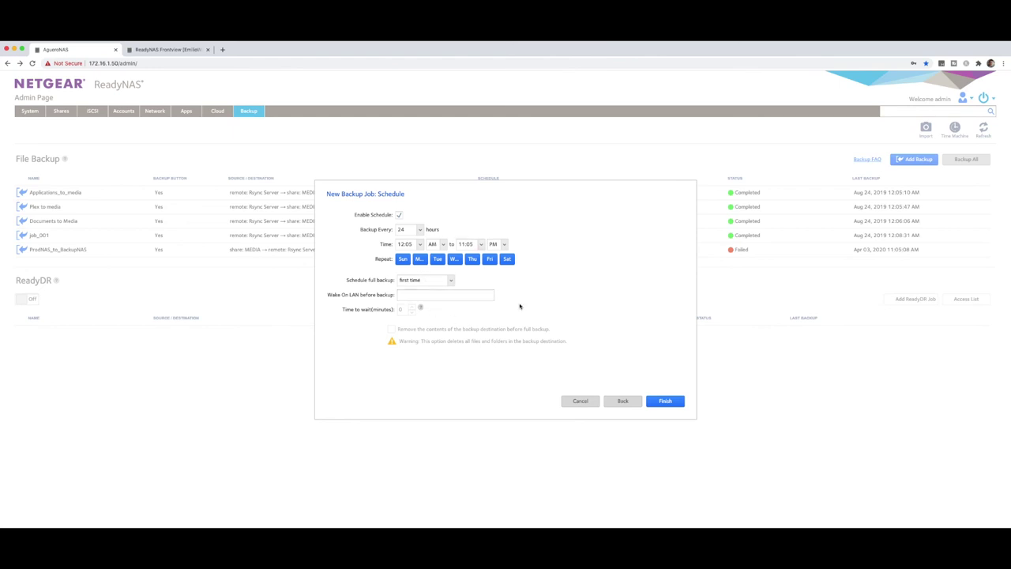
left_click(670, 404)
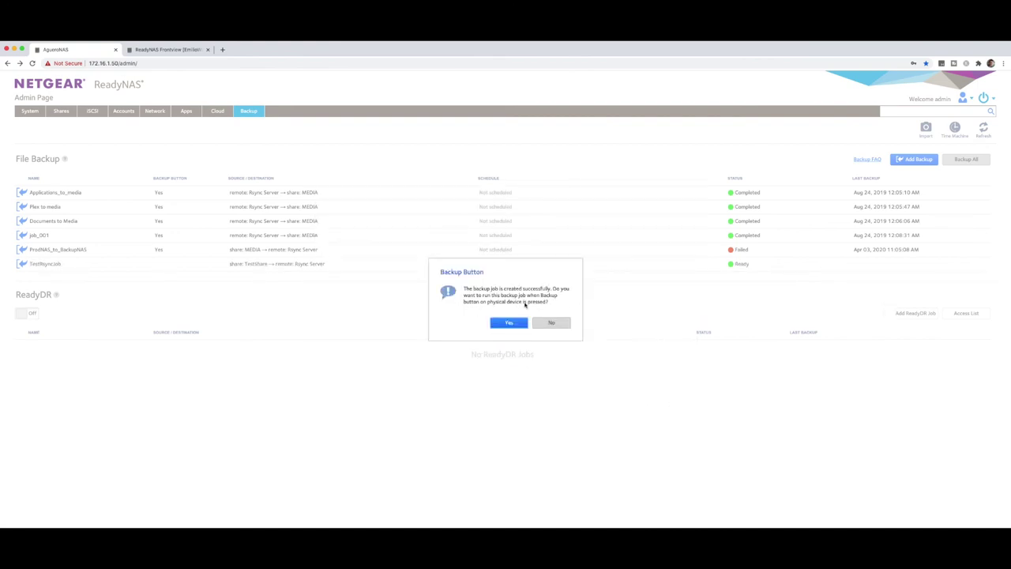
Decline linking TestRsyncJob to the device's backup button and select the job.
left_click(551, 323)
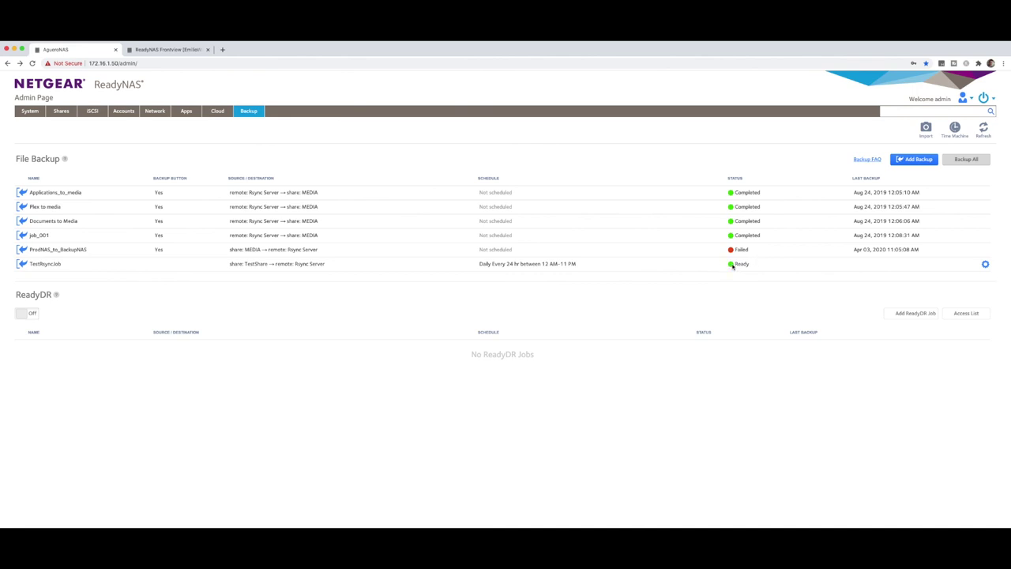
left_click(732, 266)
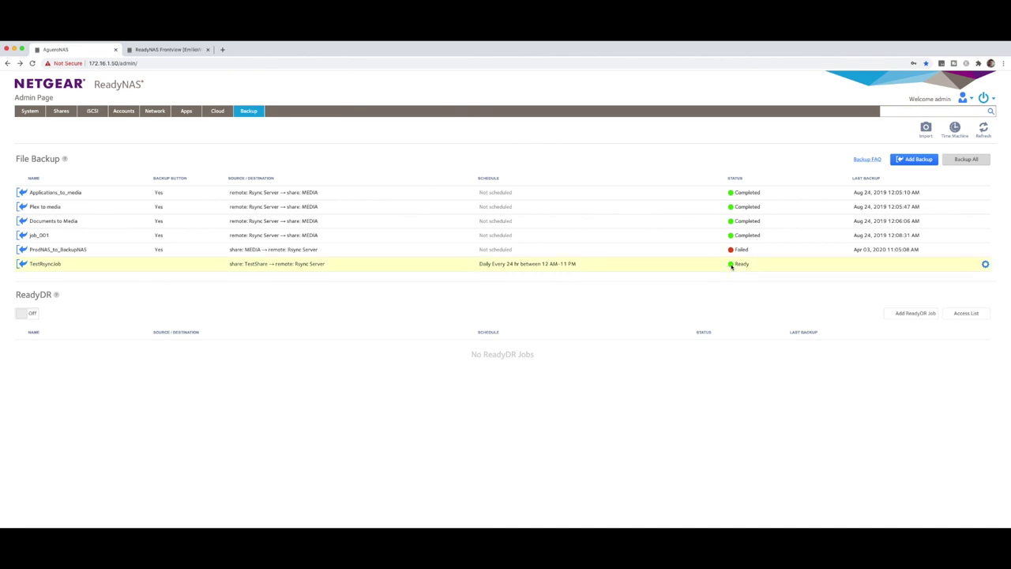
Start TestRsyncJob immediately, then check its backup log to confirm the run to SourceBackup completed.
left_click(985, 264)
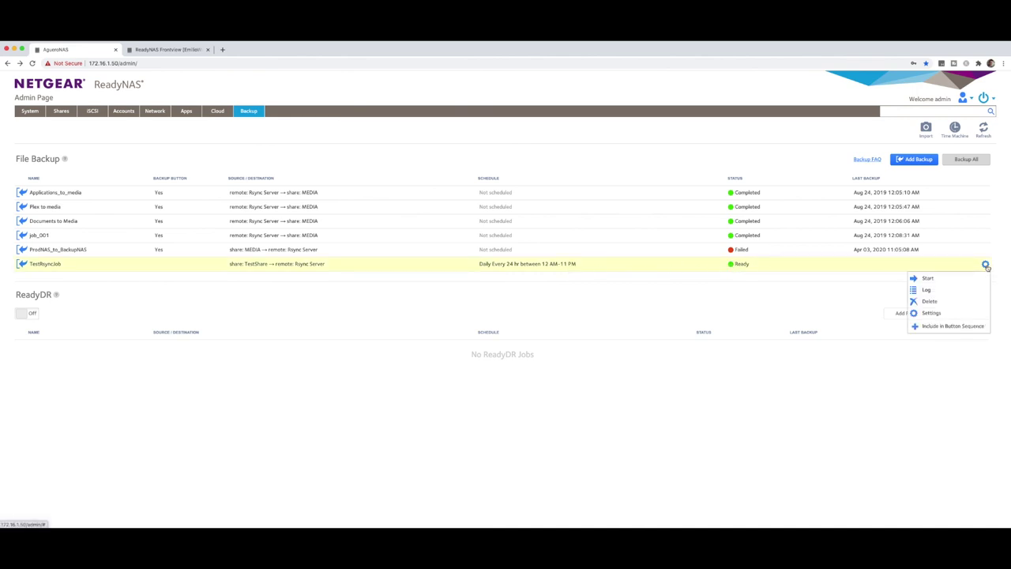
left_click(940, 280)
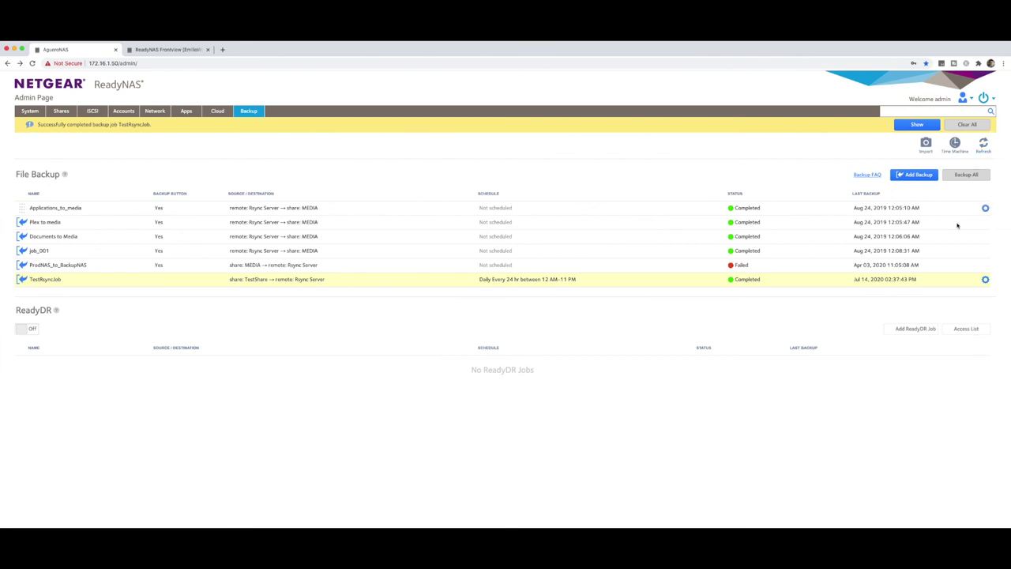
left_click(985, 279)
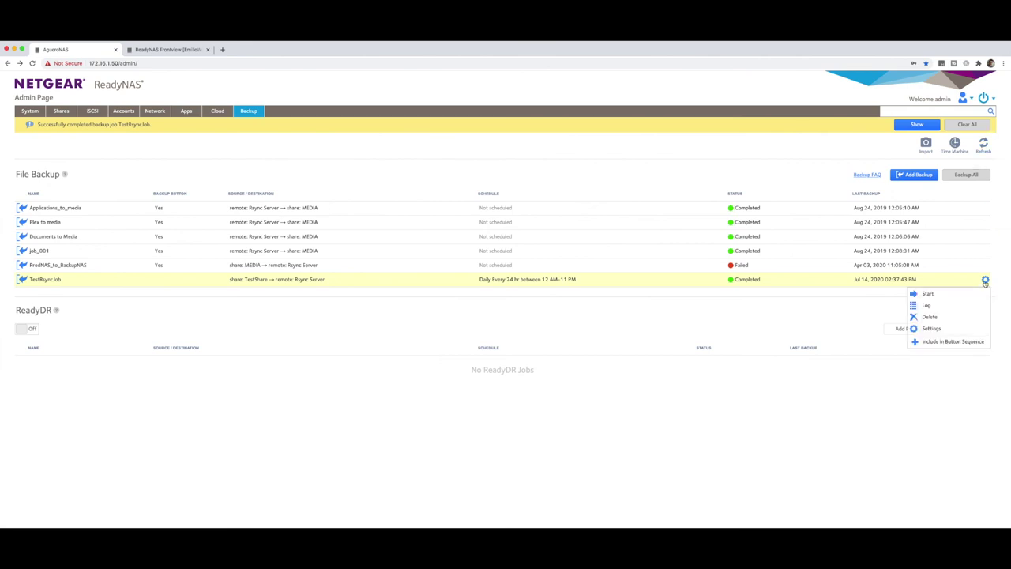
left_click(947, 306)
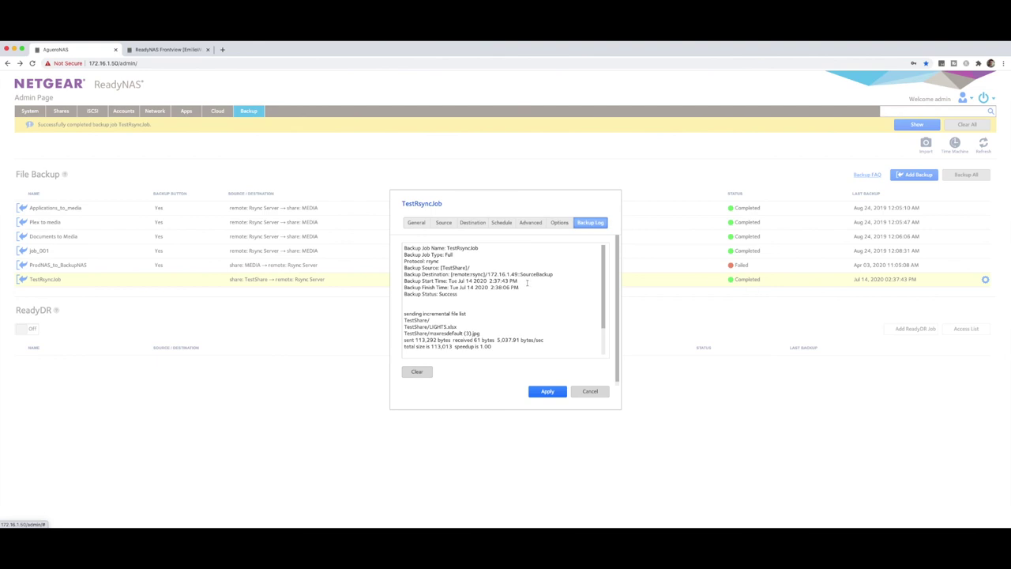
scroll(527, 282, "down", 3)
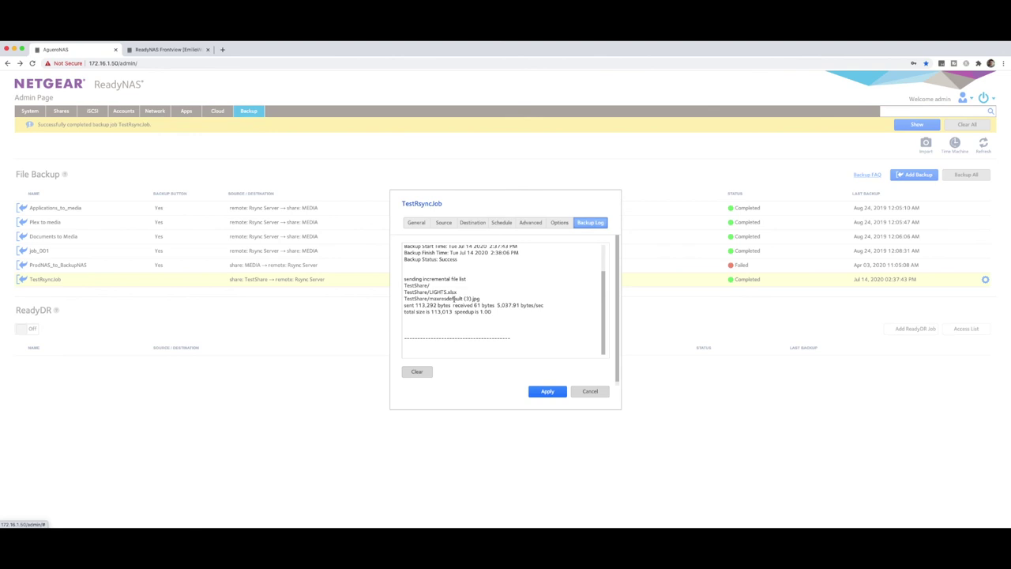
scroll(454, 298, "up", 3)
left_click(591, 391)
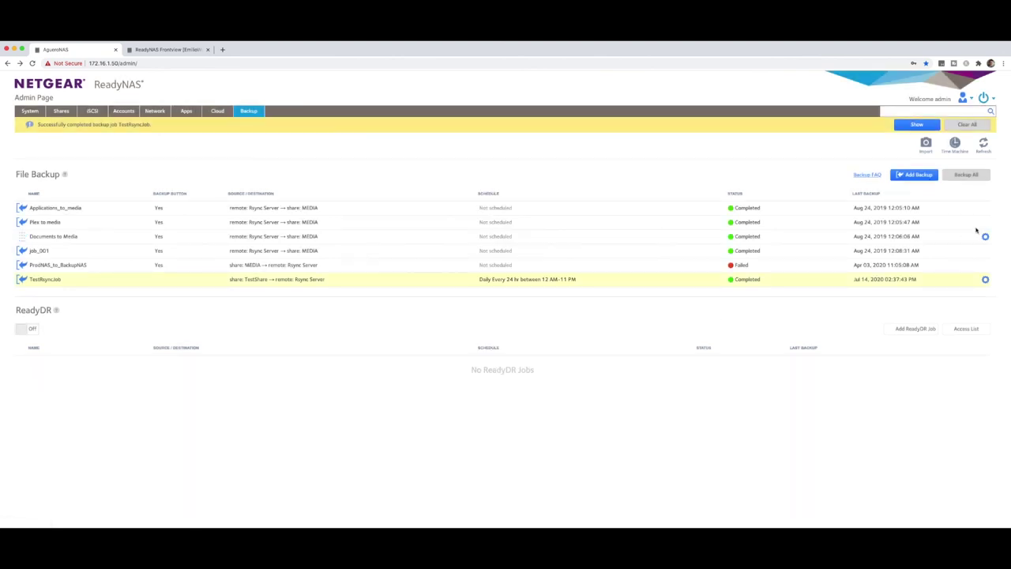
left_click(985, 279)
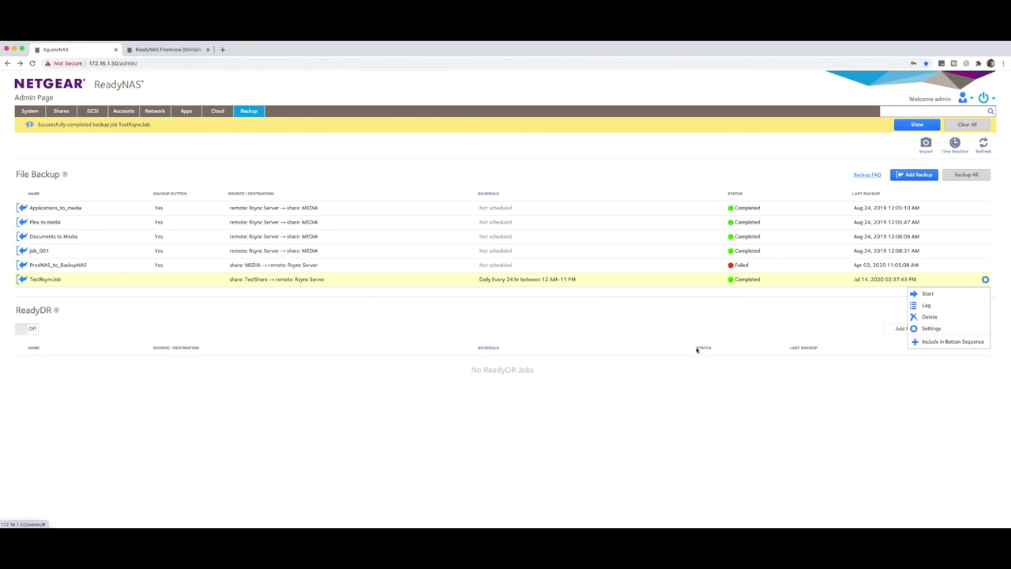
left_click(672, 324)
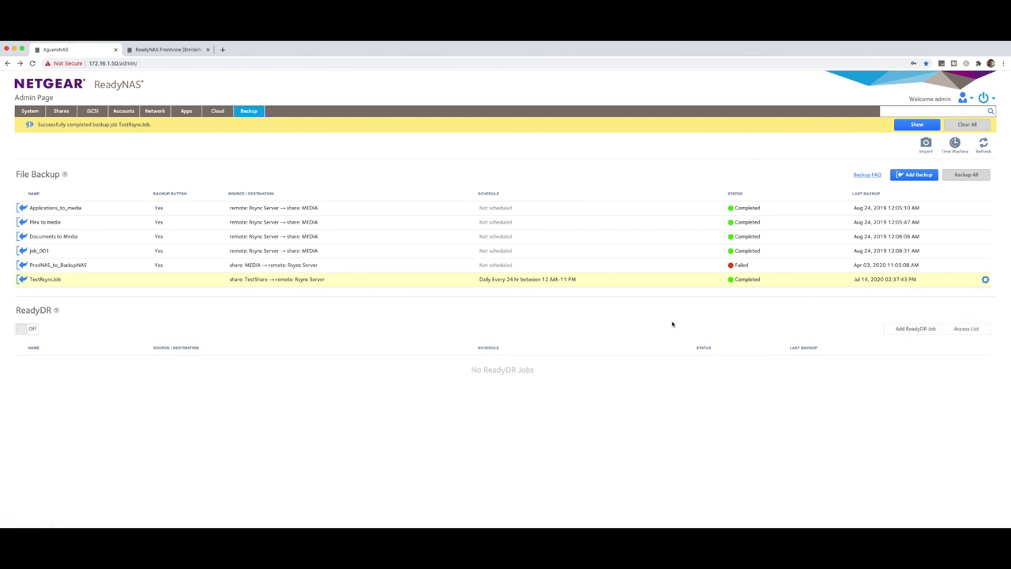
left_click(914, 175)
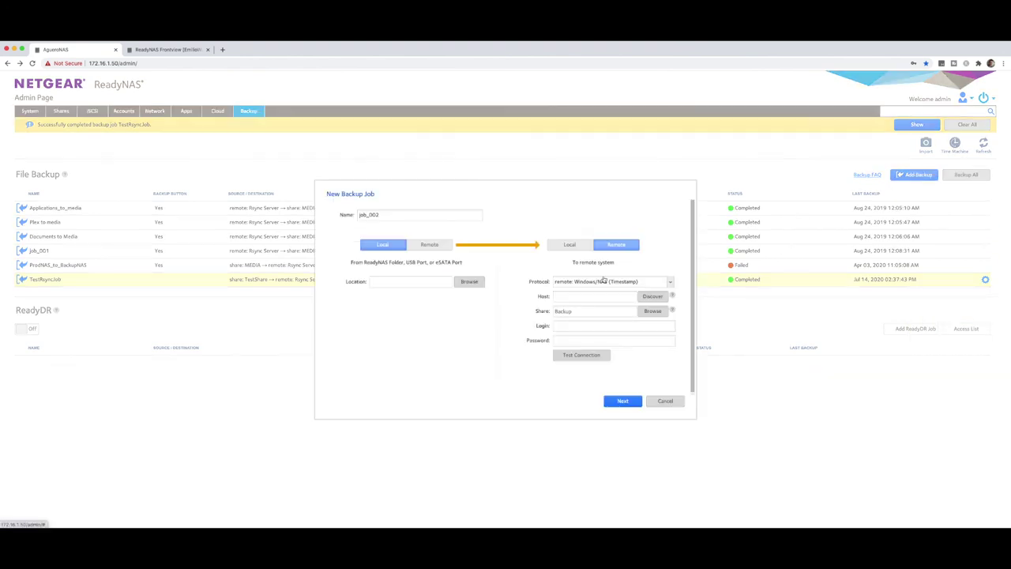
left_click(429, 245)
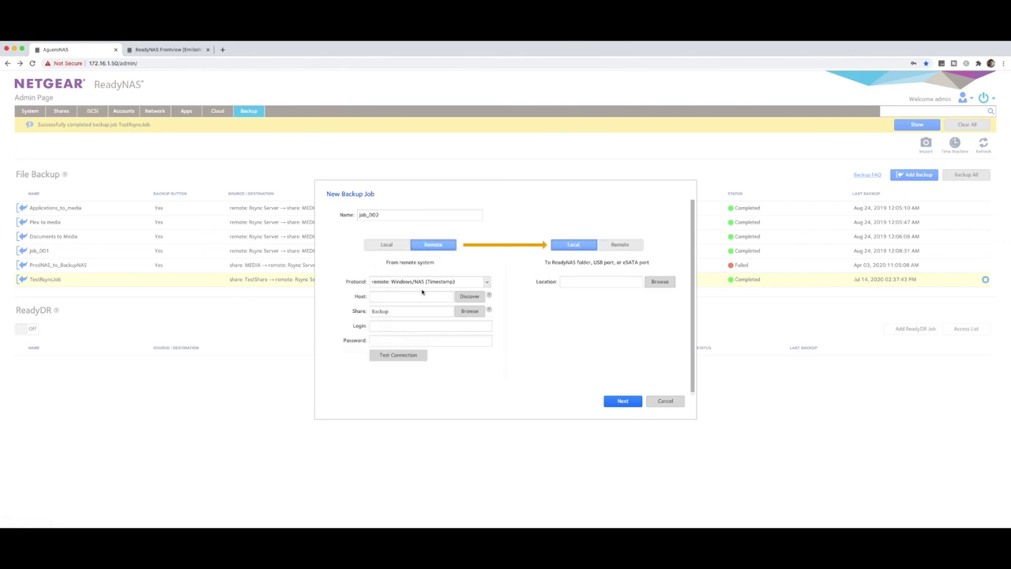
left_click(665, 400)
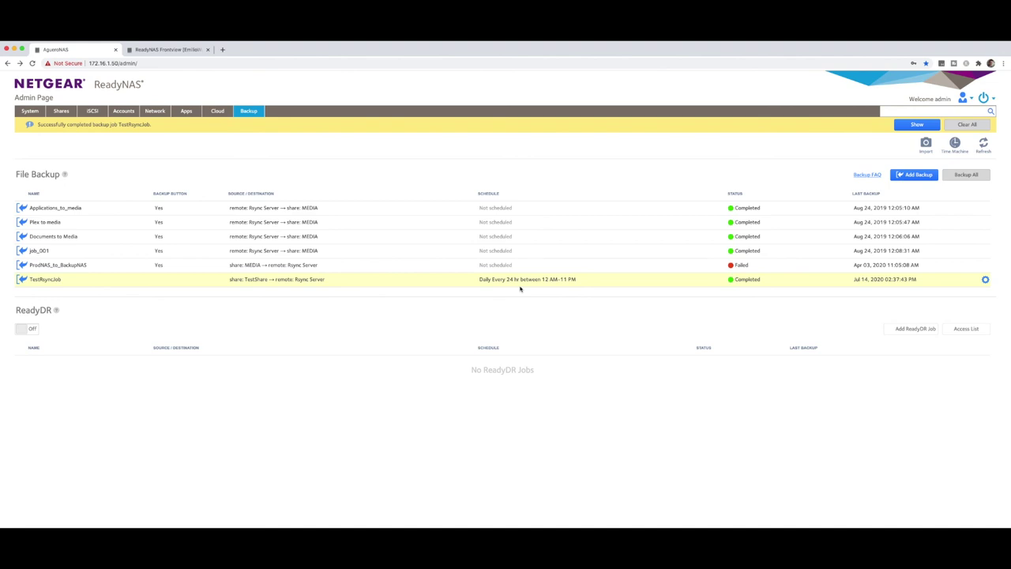
In Finder on SourceBackup, open TestShare to list LIGHTS.xlsx and maxresdefault (3).jpg.
key("super+Tab")
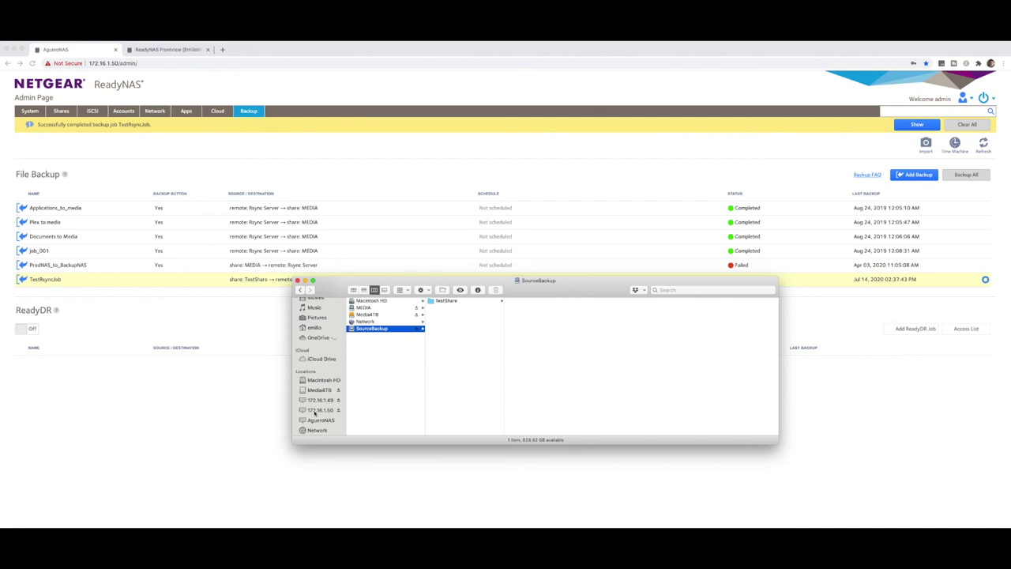
left_click(447, 302)
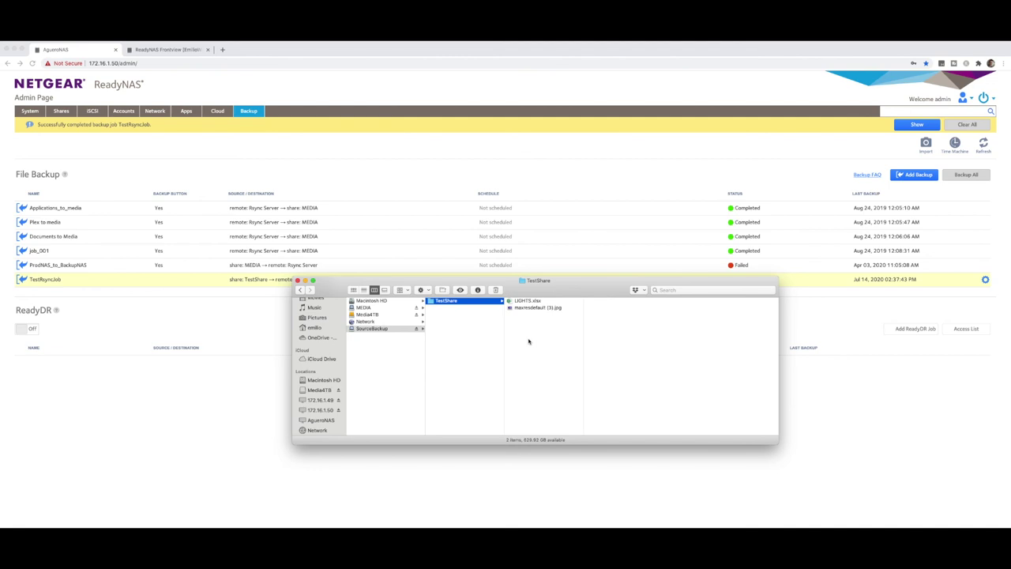
left_click(412, 376)
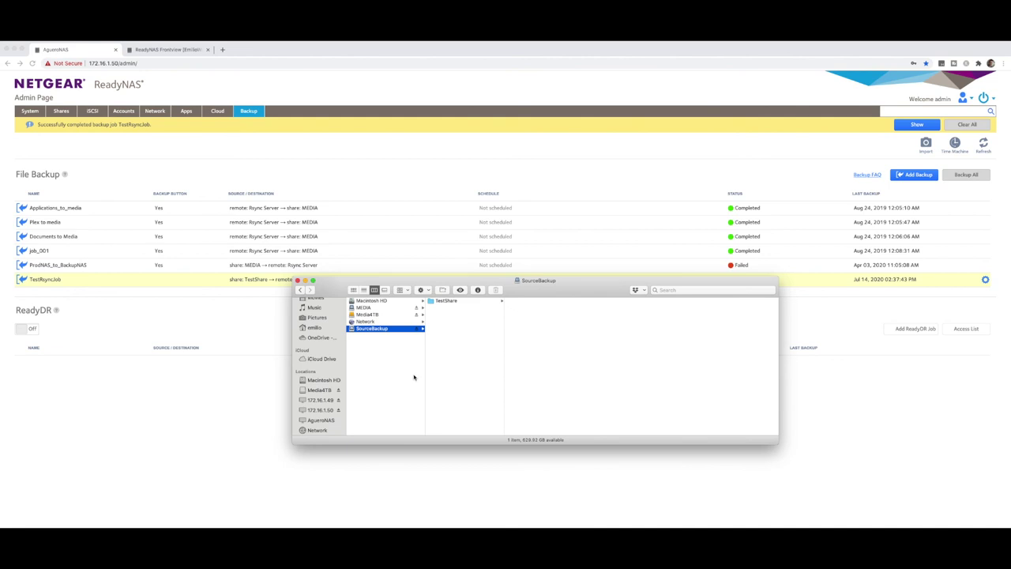
left_click(447, 304)
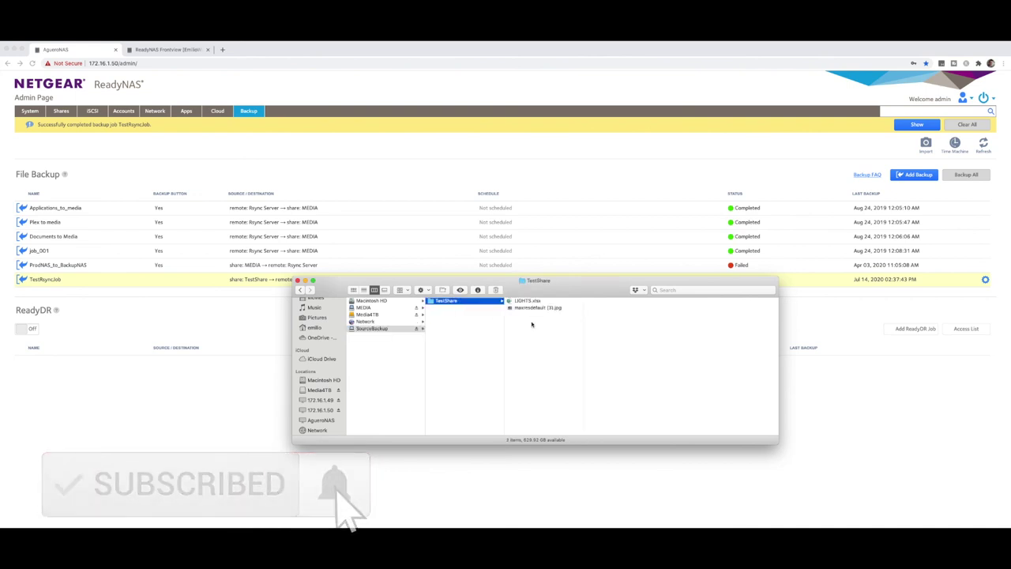